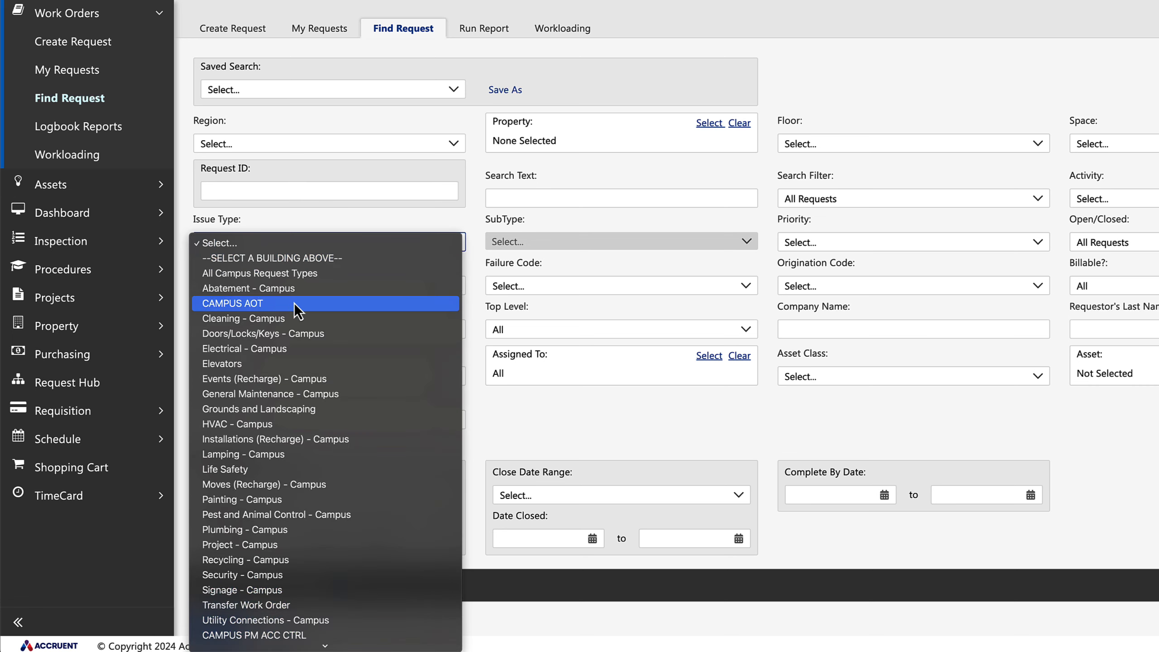
# Examine the options offered by the Issue Type, Status and Saved Search filters for finding requests.
pyautogui.scroll(-3, 304, 548)
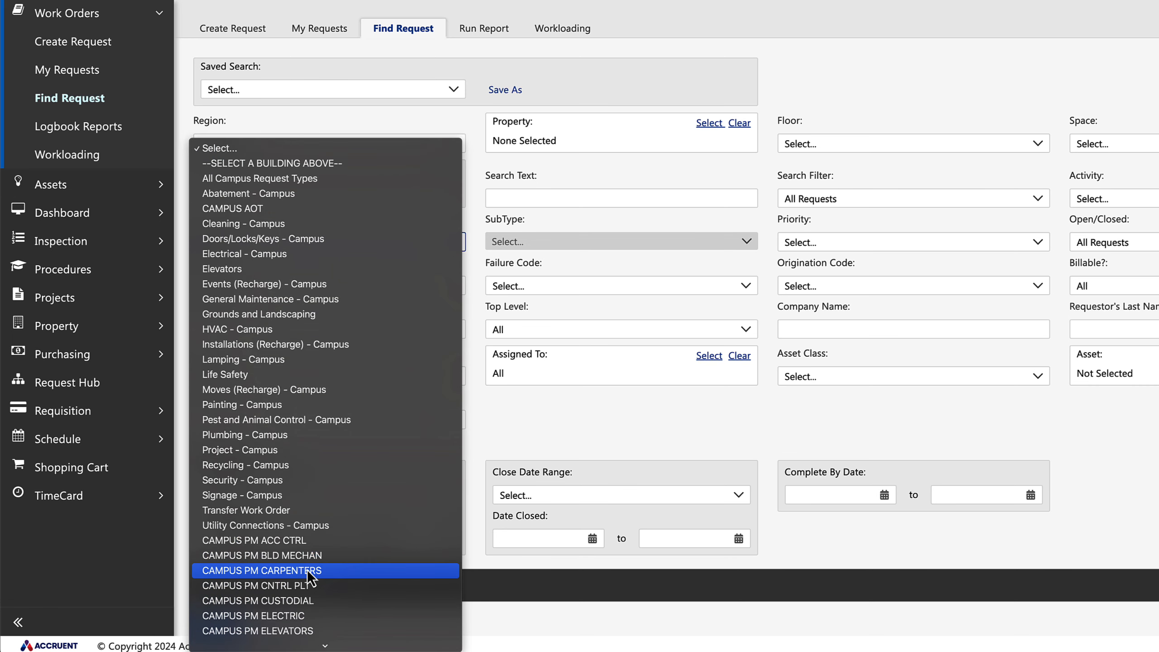
pyautogui.click(464, 114)
pyautogui.click(320, 286)
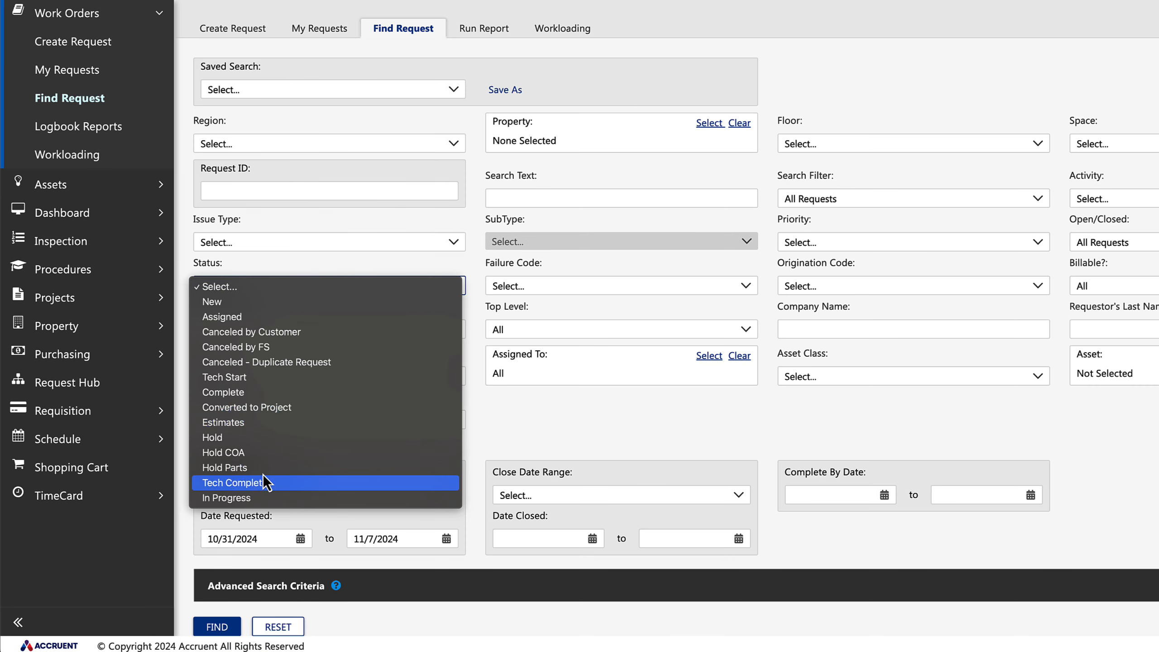
pyautogui.click(683, 176)
pyautogui.click(1096, 242)
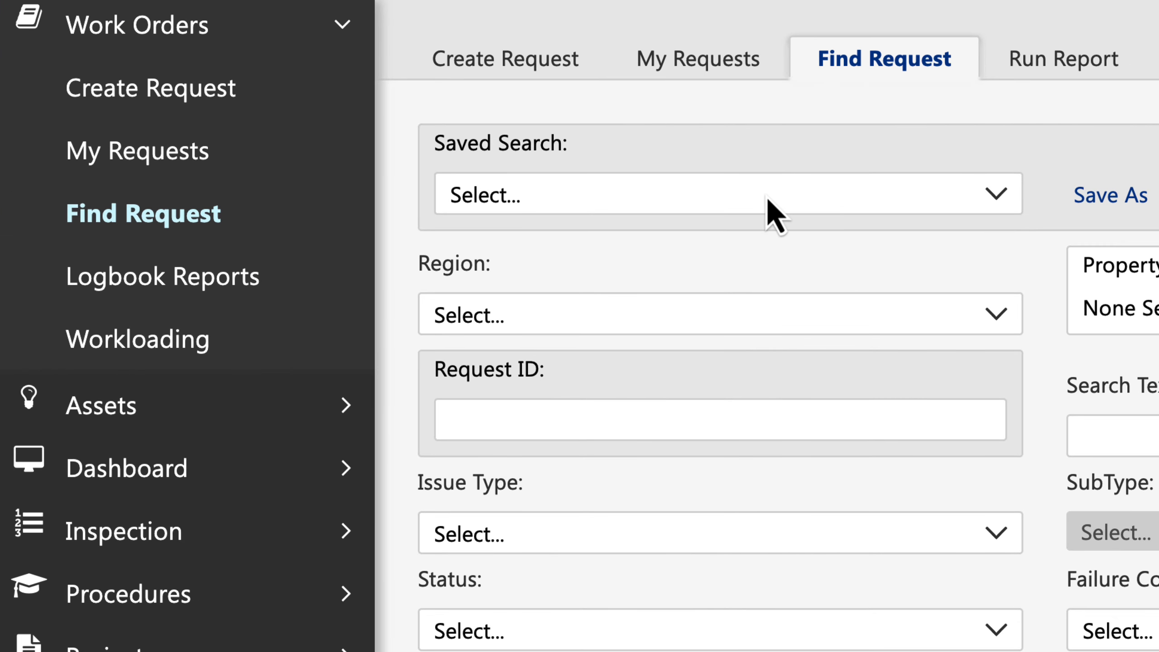
pyautogui.click(350, 91)
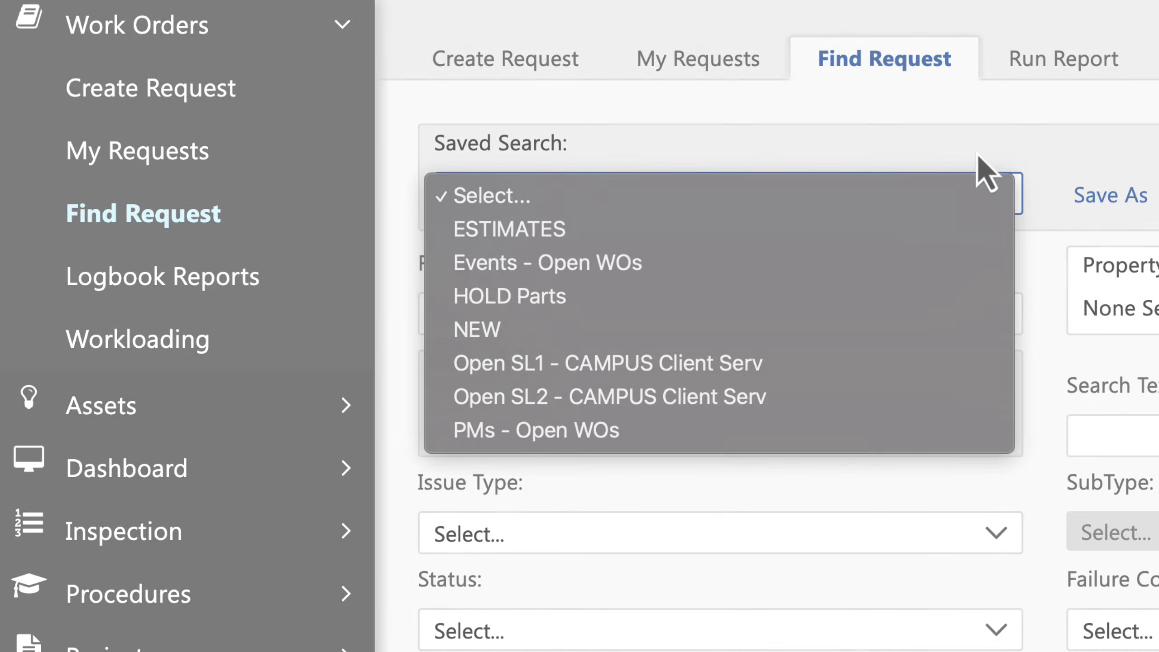
pyautogui.click(506, 231)
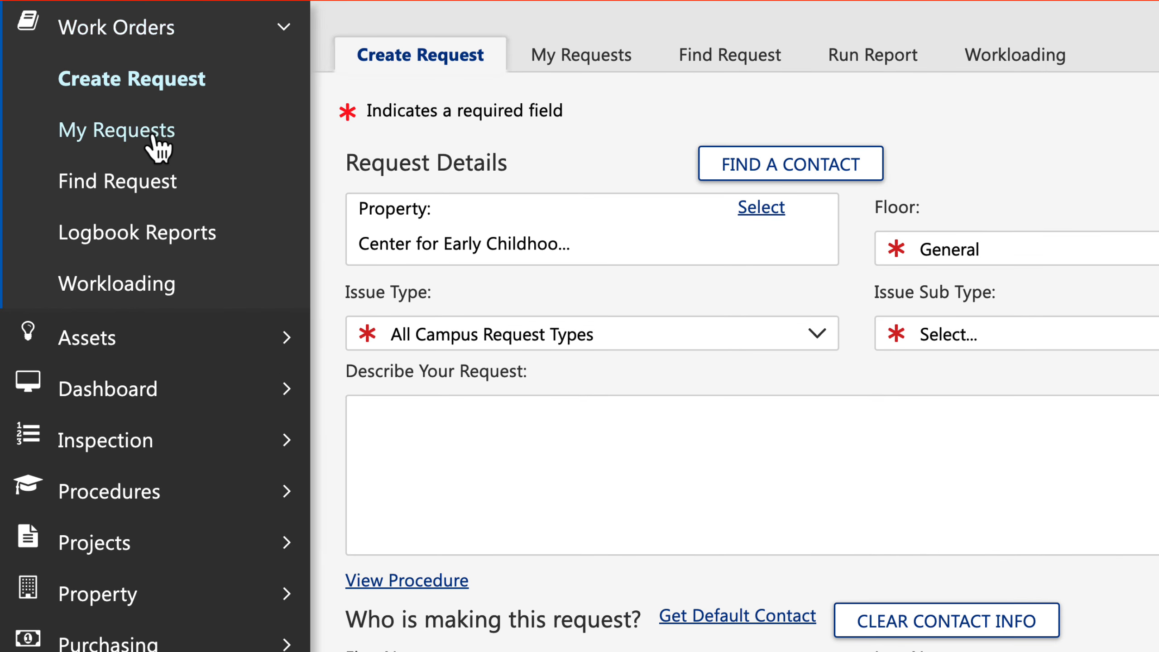
# Go to Find Request and set the Priority filter to SL1.
pyautogui.click(153, 196)
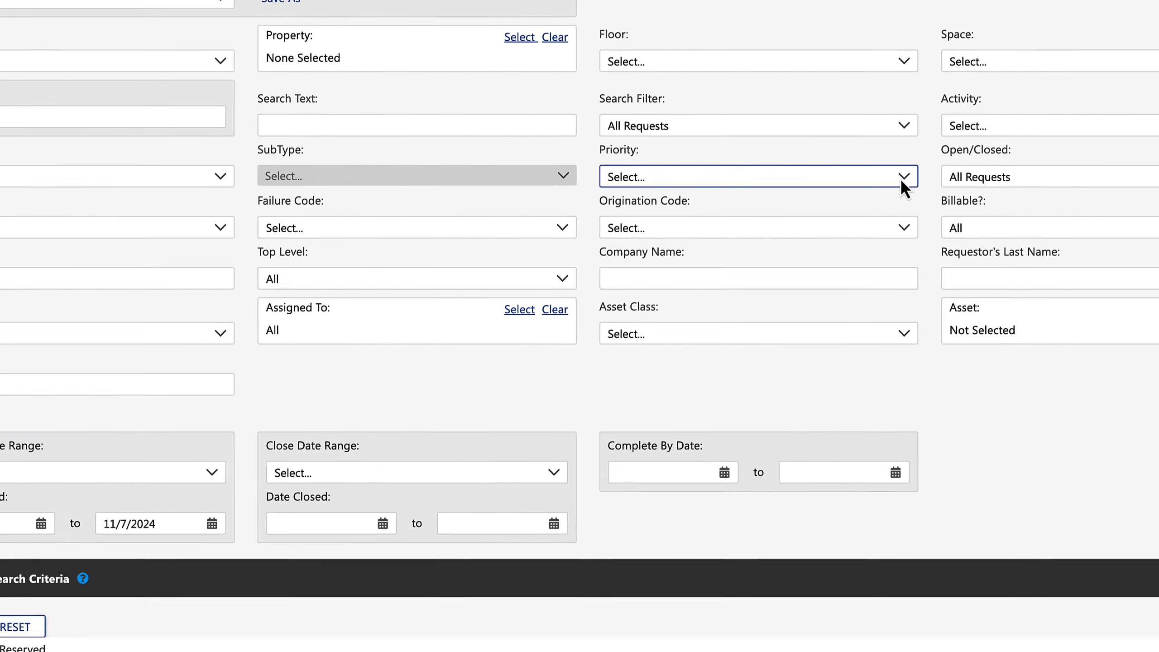
pyautogui.click(902, 178)
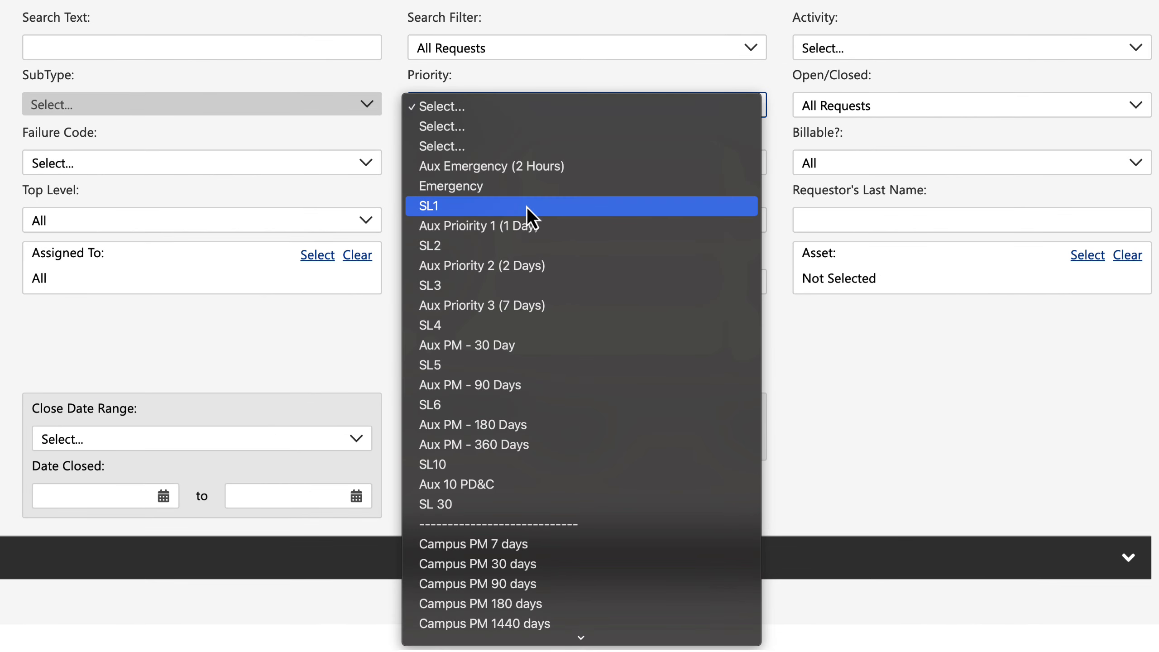
pyautogui.click(528, 206)
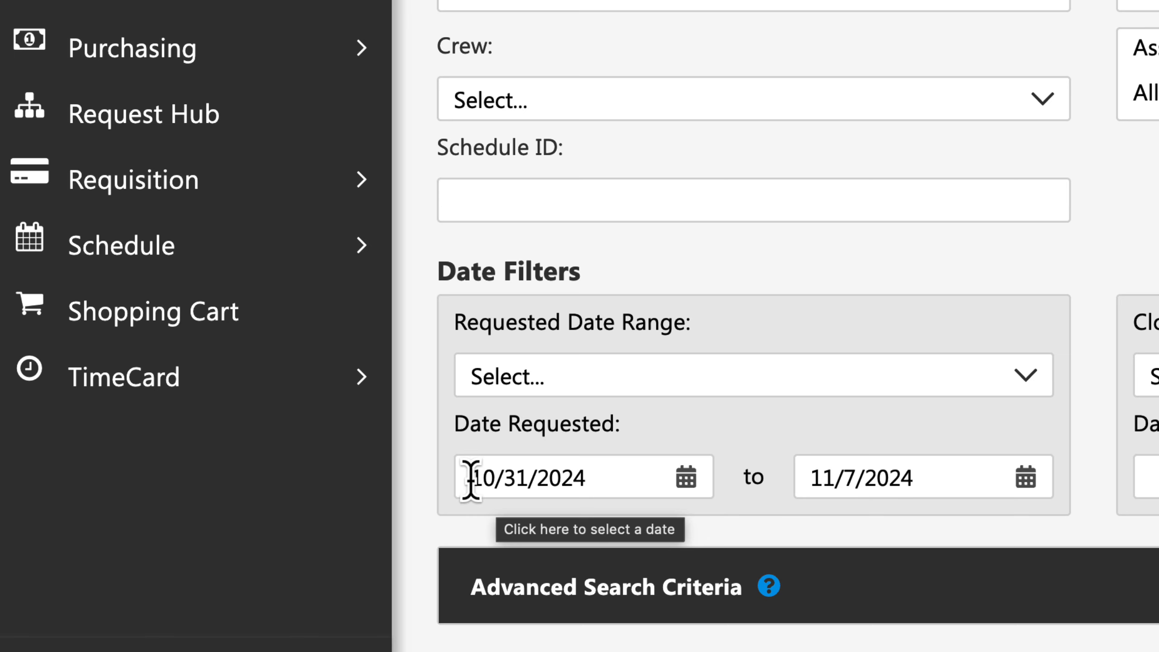
# Set the start of the Date Requested range to 01/01/2024.
pyautogui.click(477, 475)
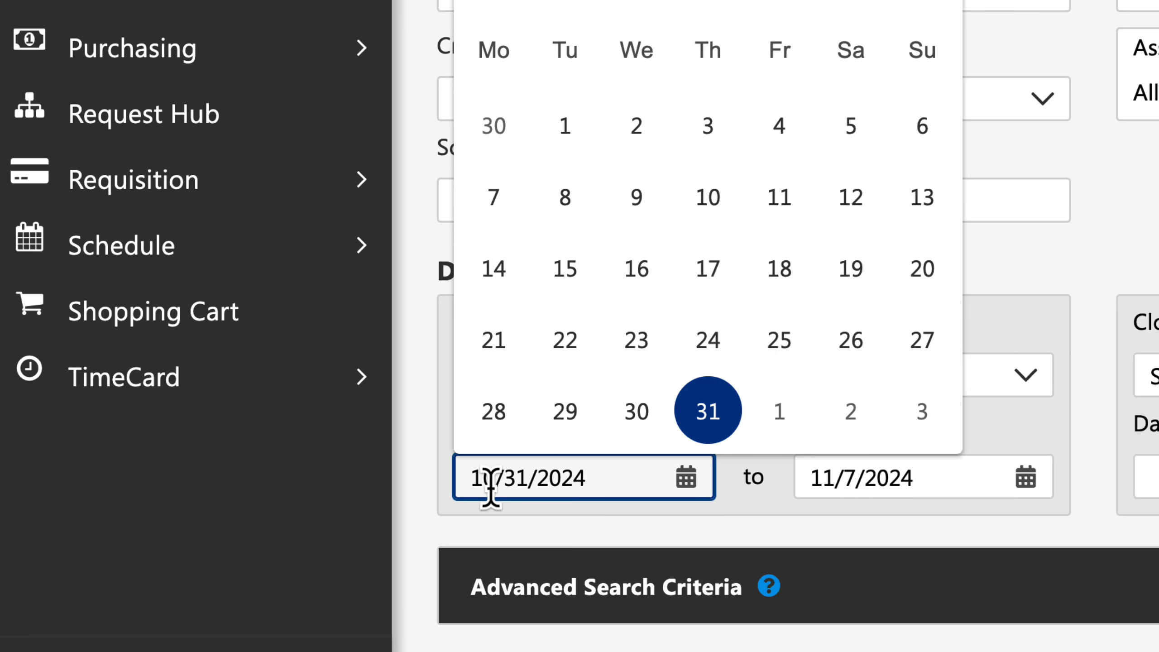
pyautogui.write('0701')
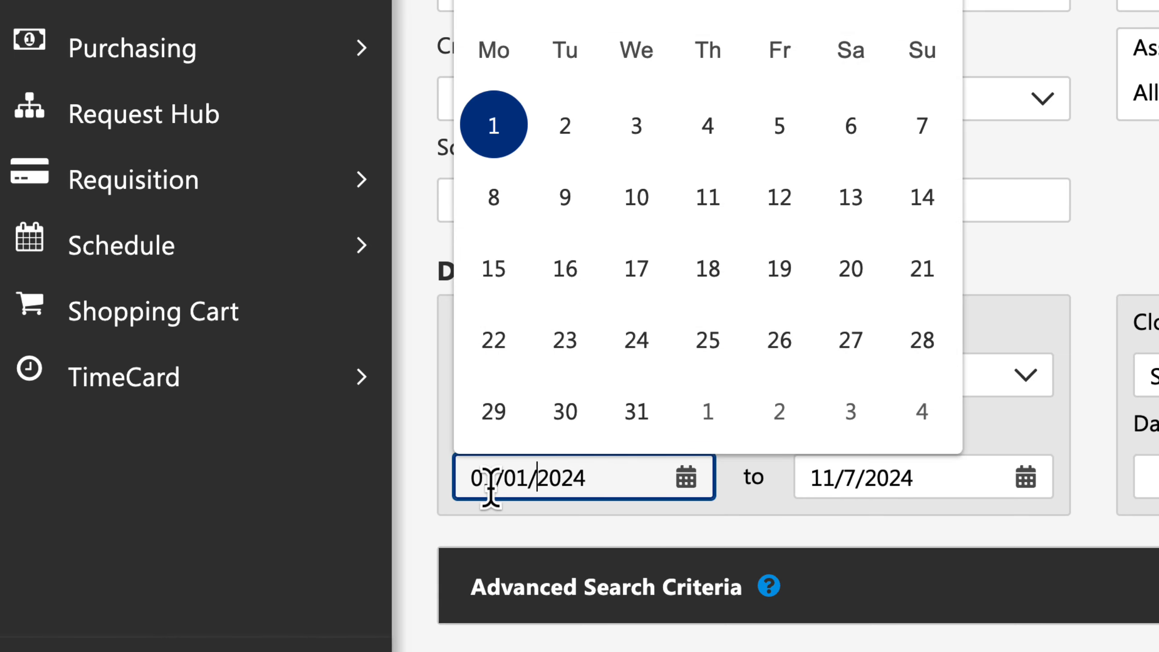
pyautogui.press('Tab')
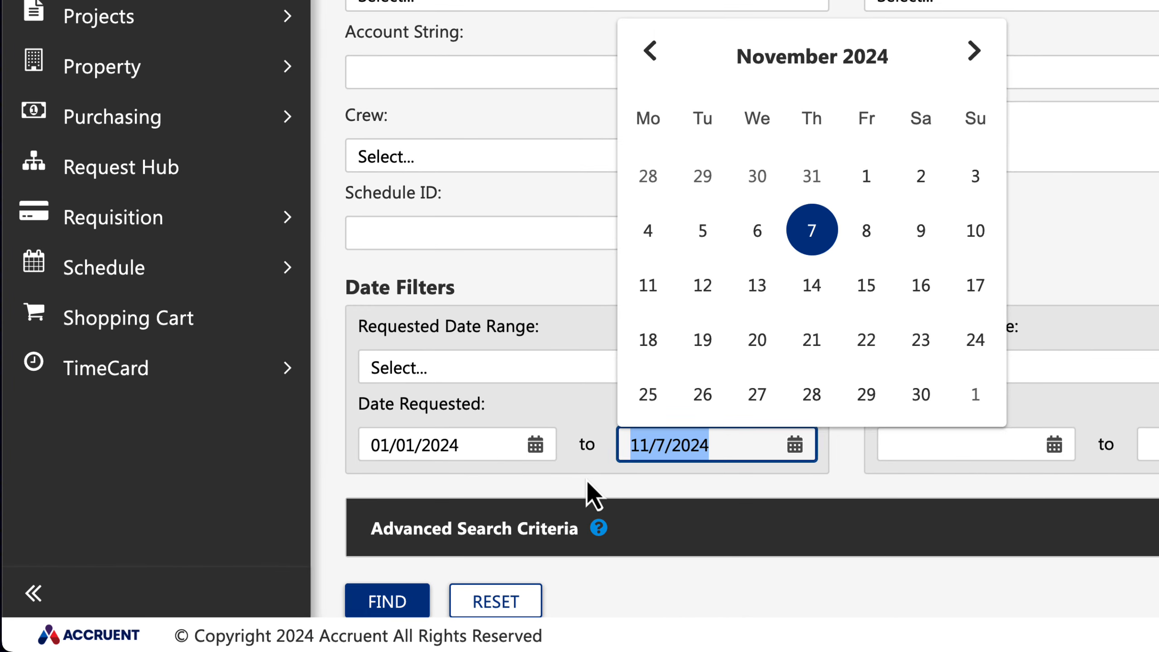
pyautogui.click(589, 482)
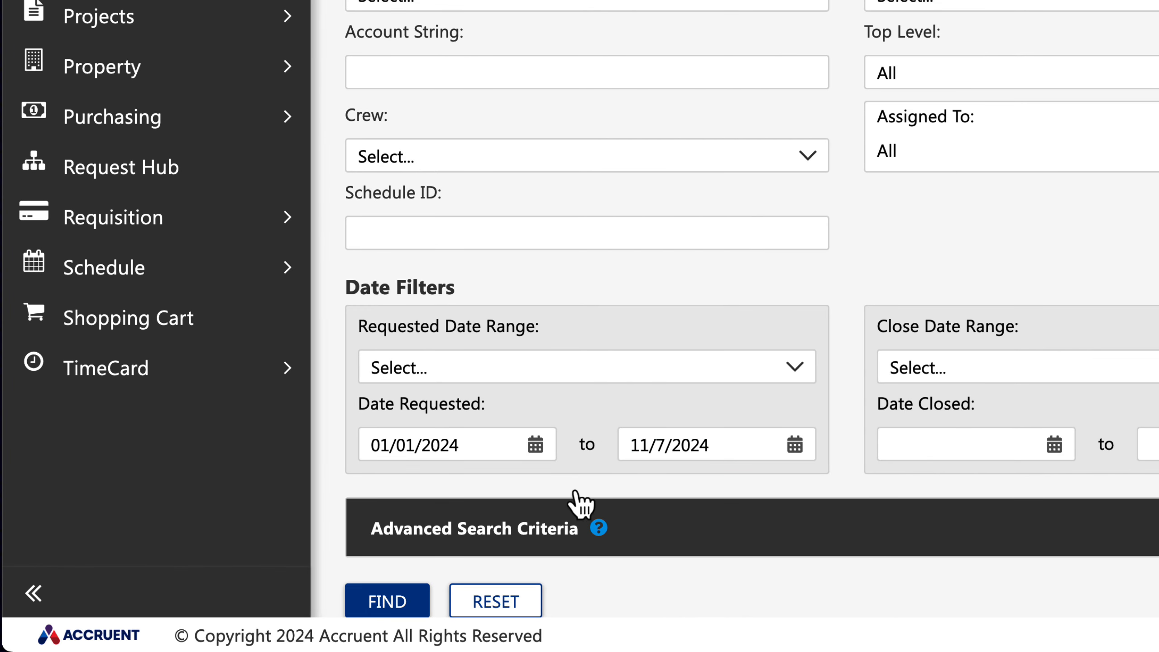
# Set the Requested Date Range to This Year, then run the search and highlight the total number of results.
pyautogui.click(427, 370)
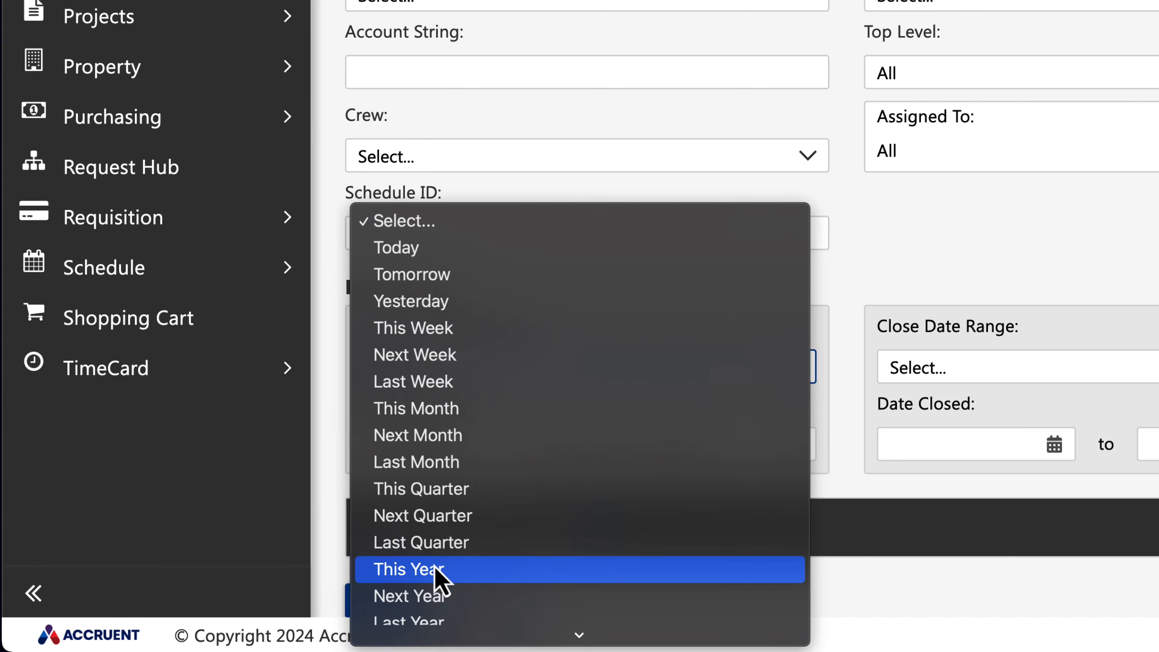
pyautogui.click(434, 572)
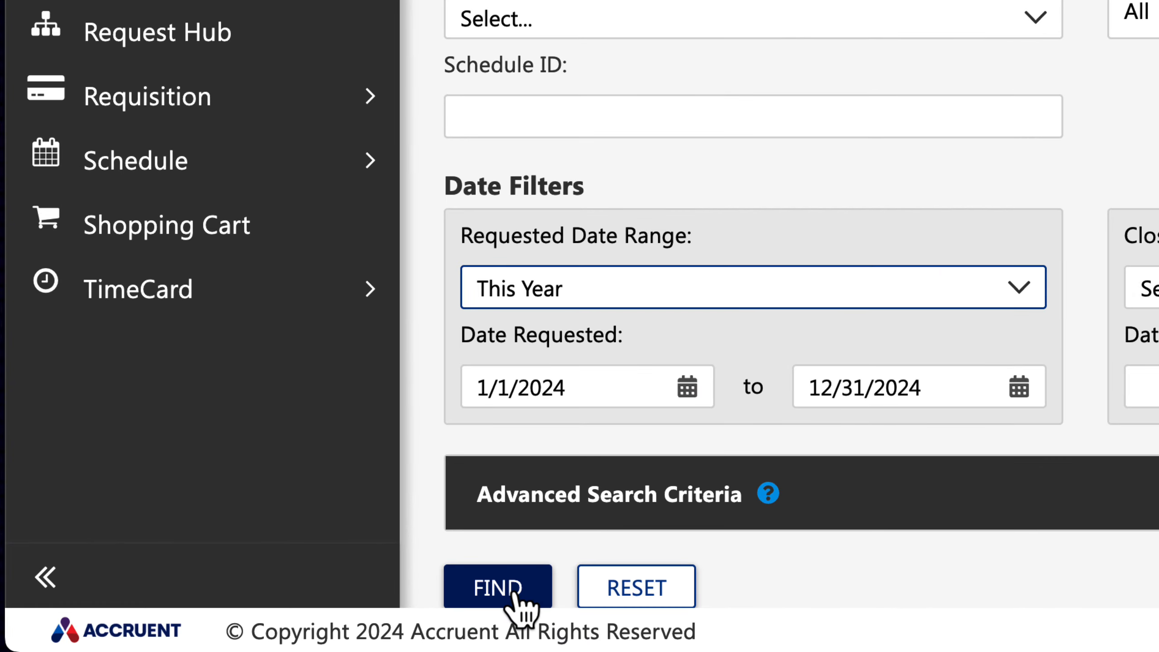
pyautogui.click(516, 594)
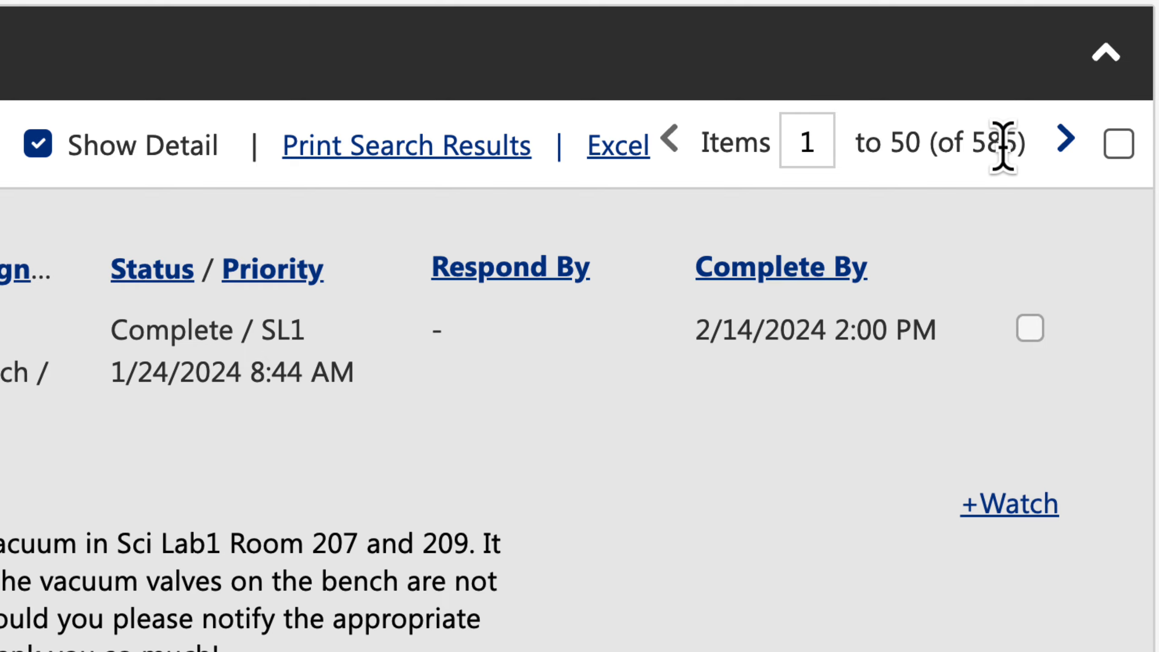
pyautogui.moveTo(970, 143); pyautogui.dragTo(1024, 143)
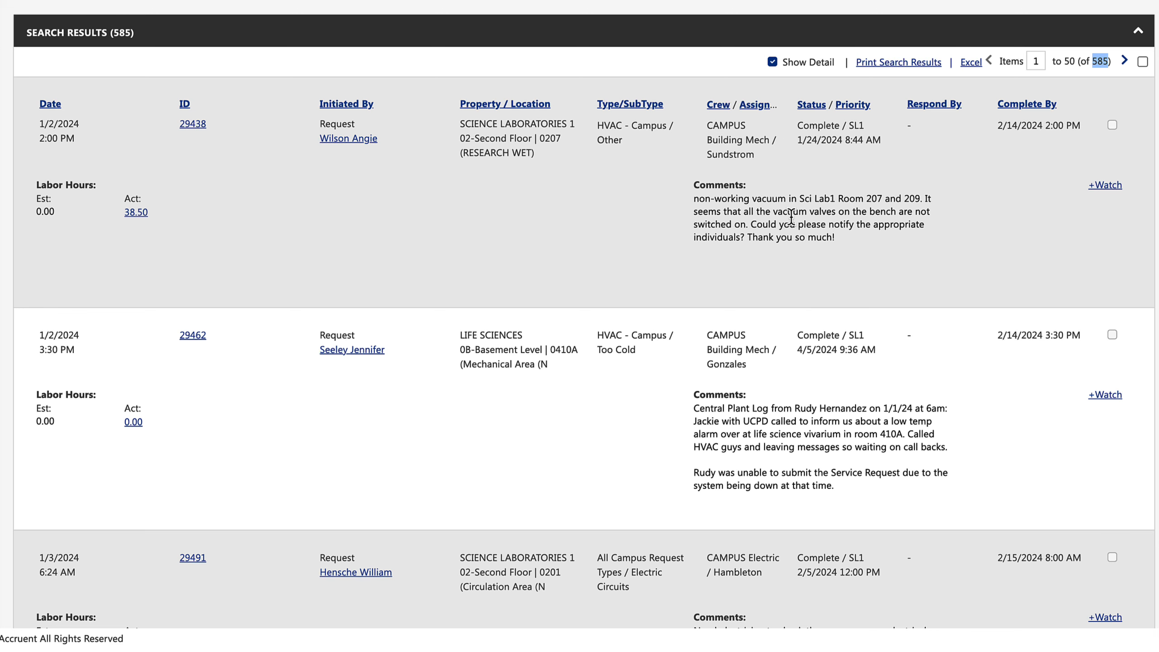
# Set the Open/Closed filter to Open Requests Only and rerun the search.
pyautogui.scroll(10, 793, 219)
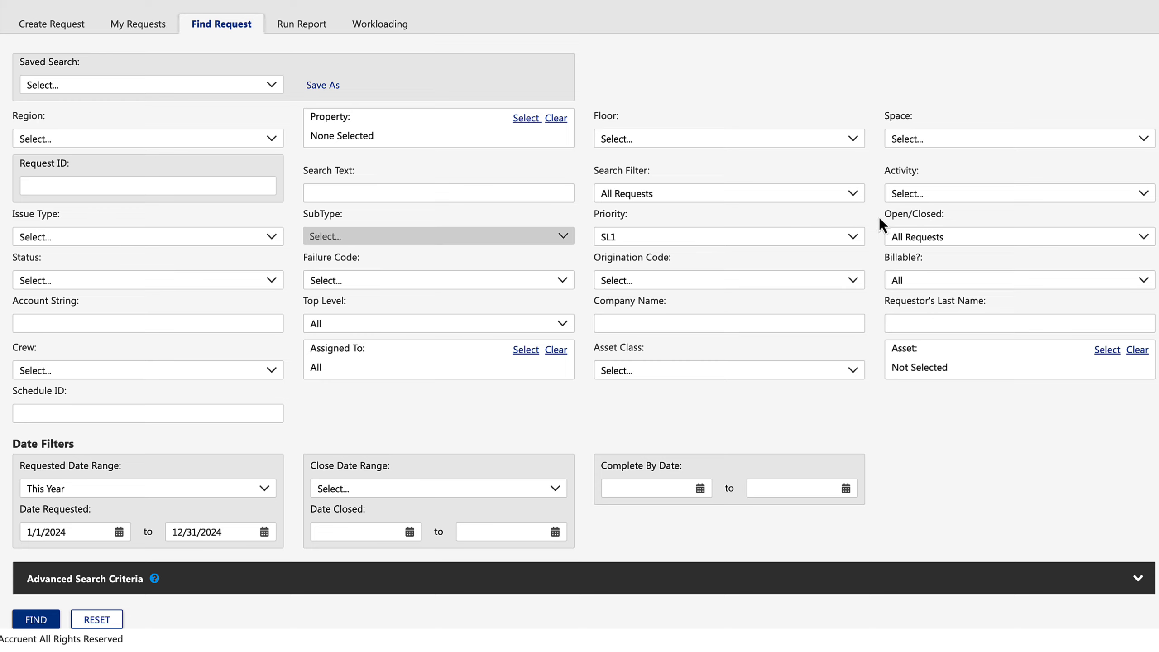
pyautogui.click(1139, 237)
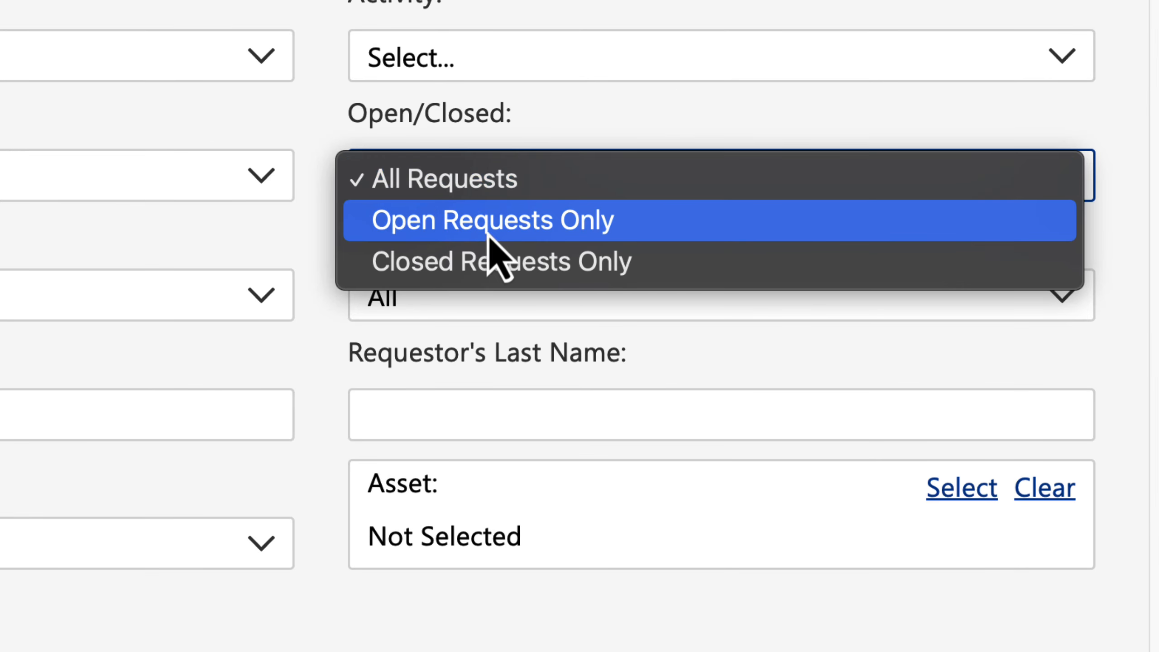
pyautogui.click(497, 229)
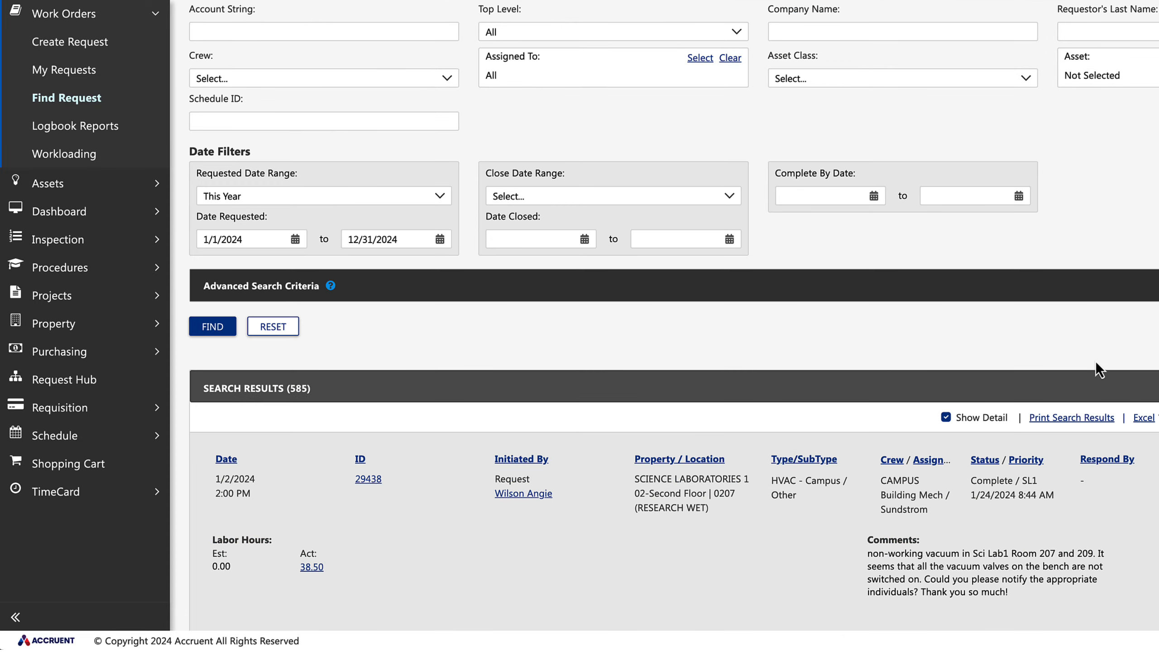
pyautogui.scroll(4, 925, 350)
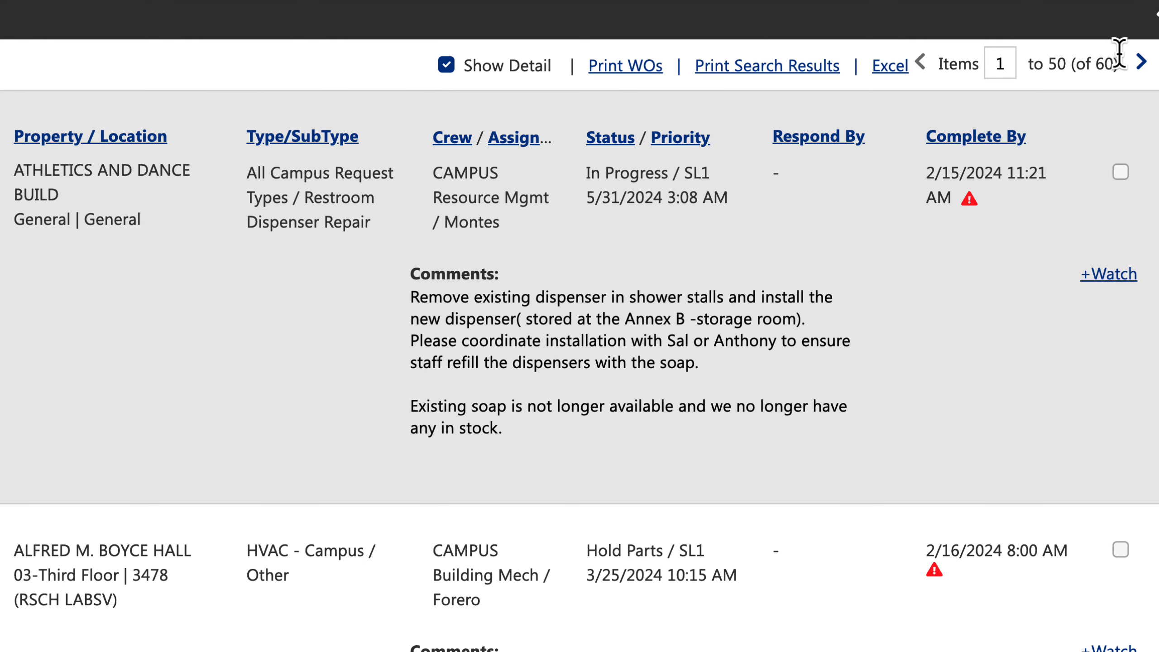
# Set the Crew filter to CAMPUS Electric and rerun the search.
pyautogui.scroll(10, 975, 155)
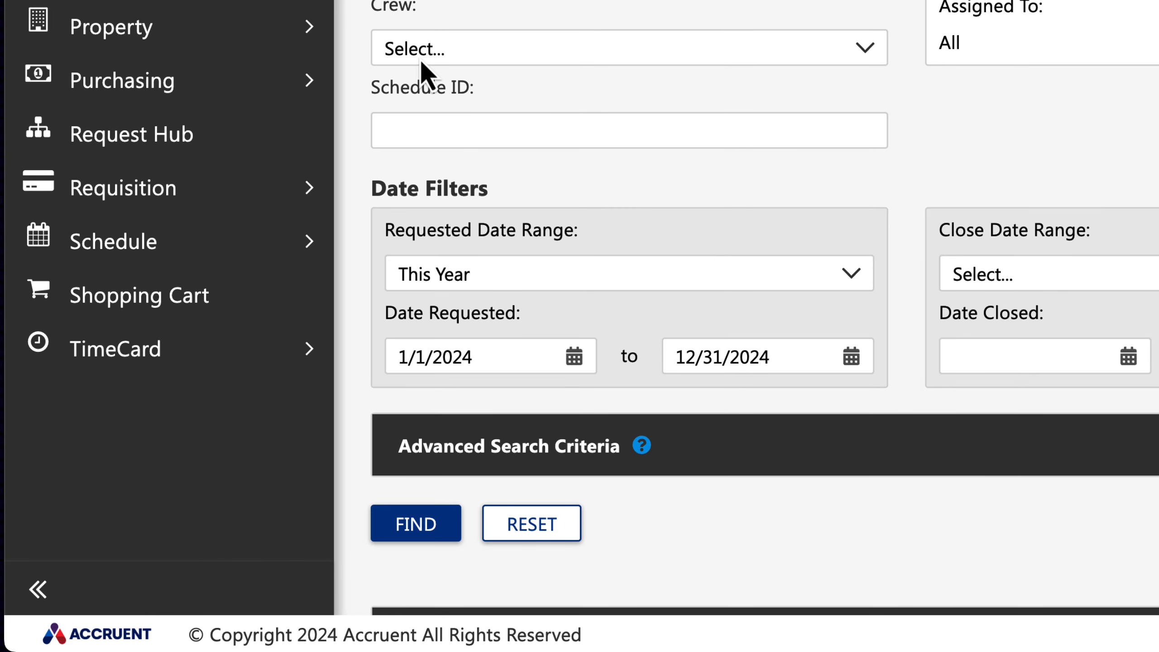
pyautogui.click(421, 58)
pyautogui.scroll(-10, 621, 320)
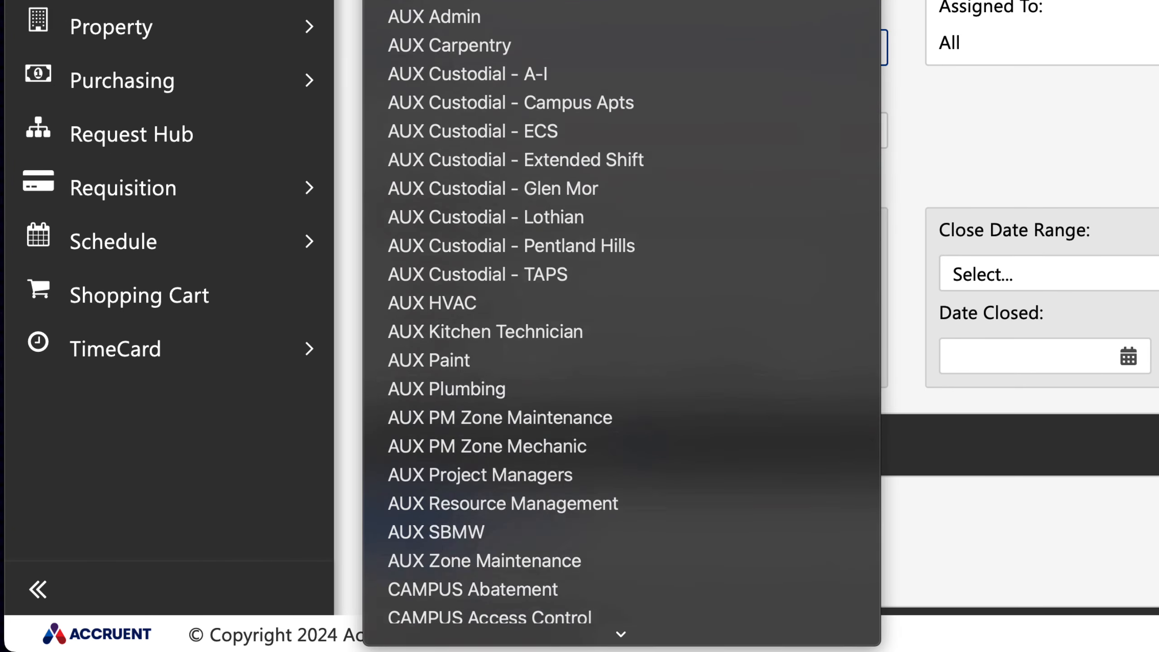
pyautogui.scroll(-3, 522, 299)
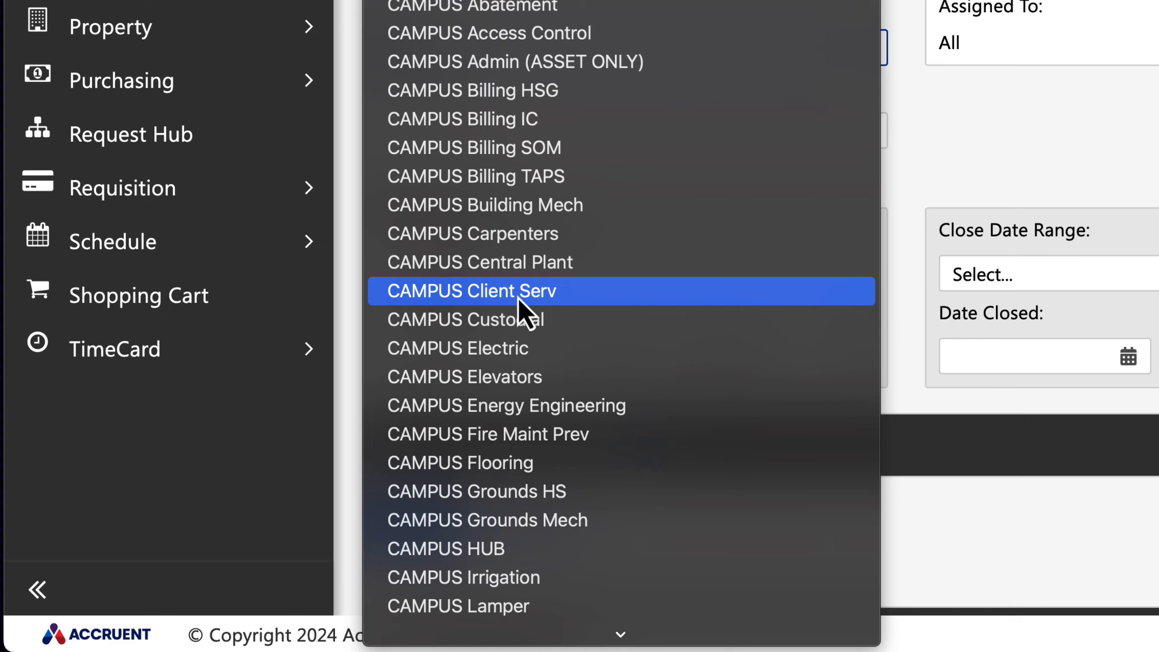
pyautogui.click(507, 356)
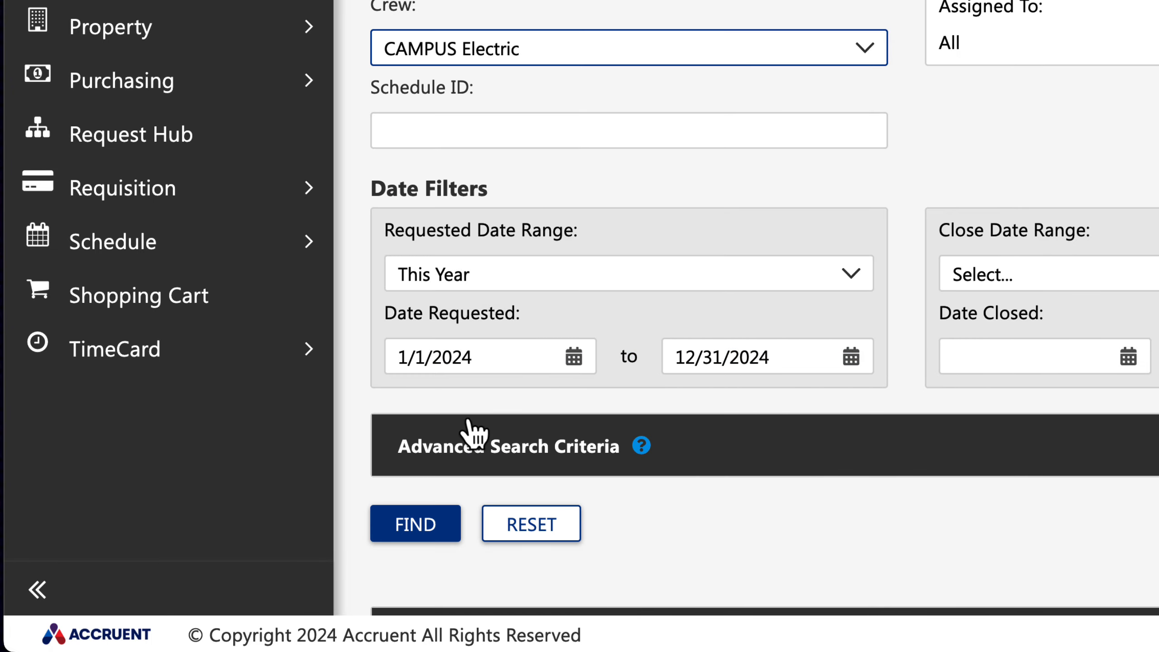
pyautogui.click(426, 537)
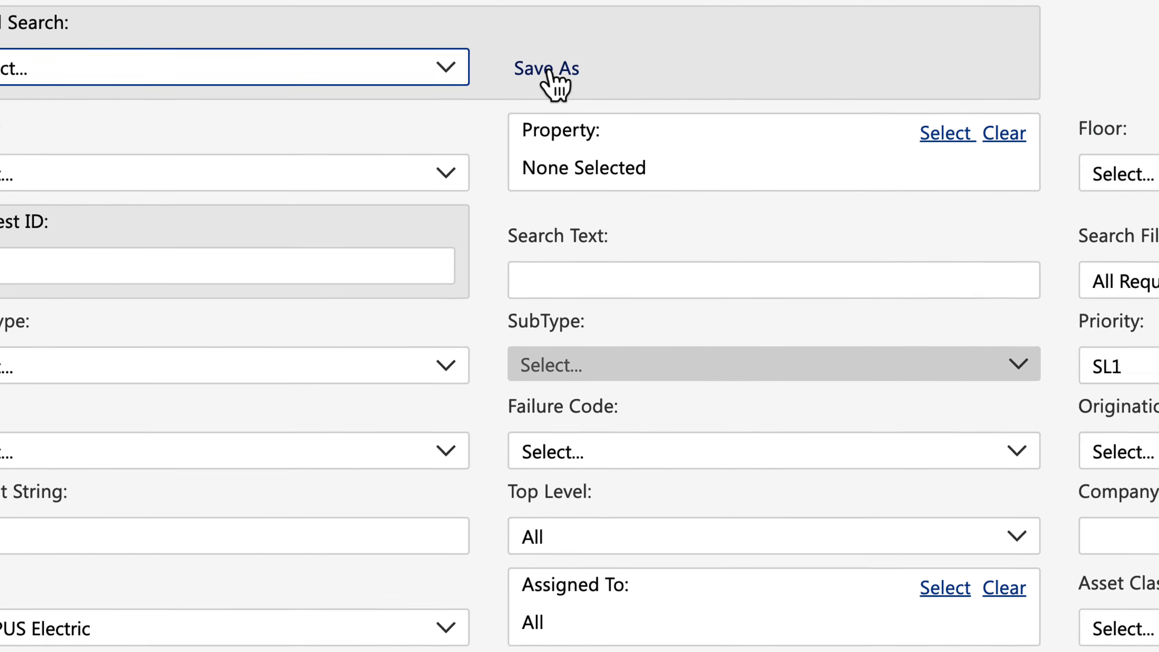
# Save the current search criteria as a non-global custom filter described as "Open SL1 - CAMPUS Electric".
pyautogui.click(648, 158)
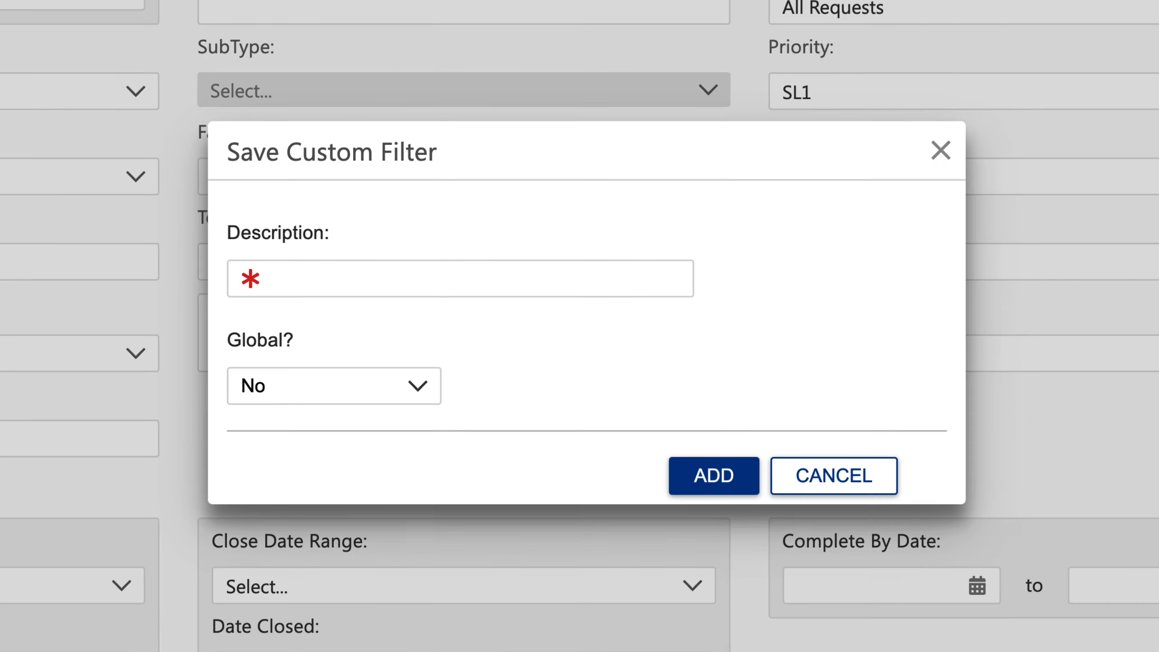
pyautogui.click(303, 274)
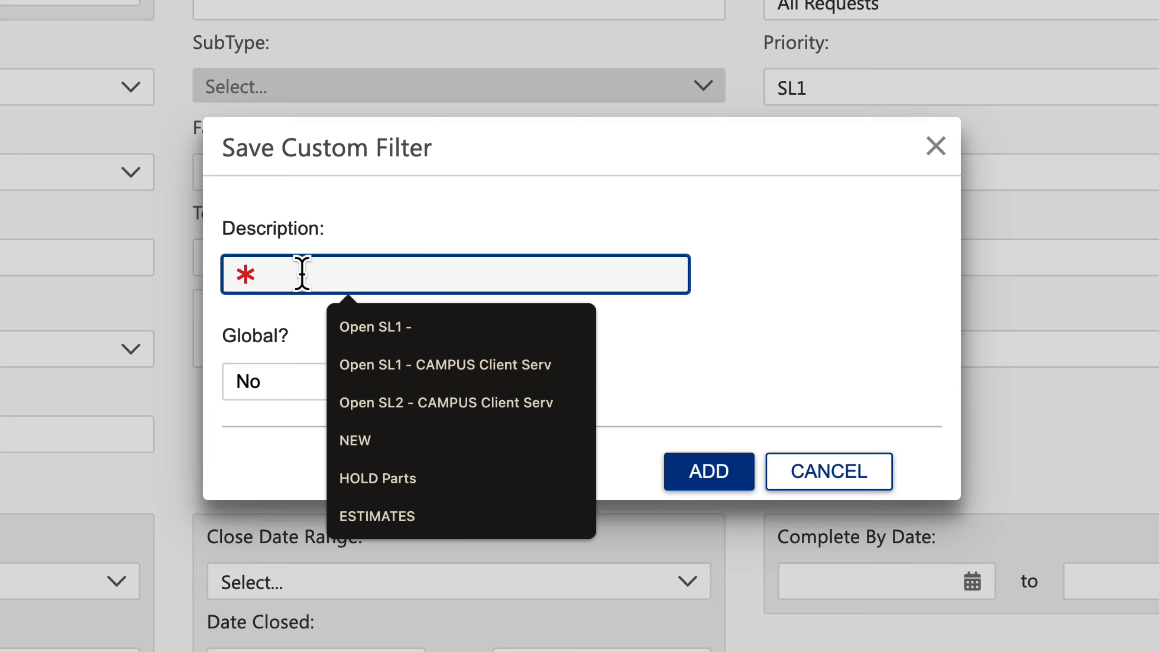
pyautogui.write('pen ')
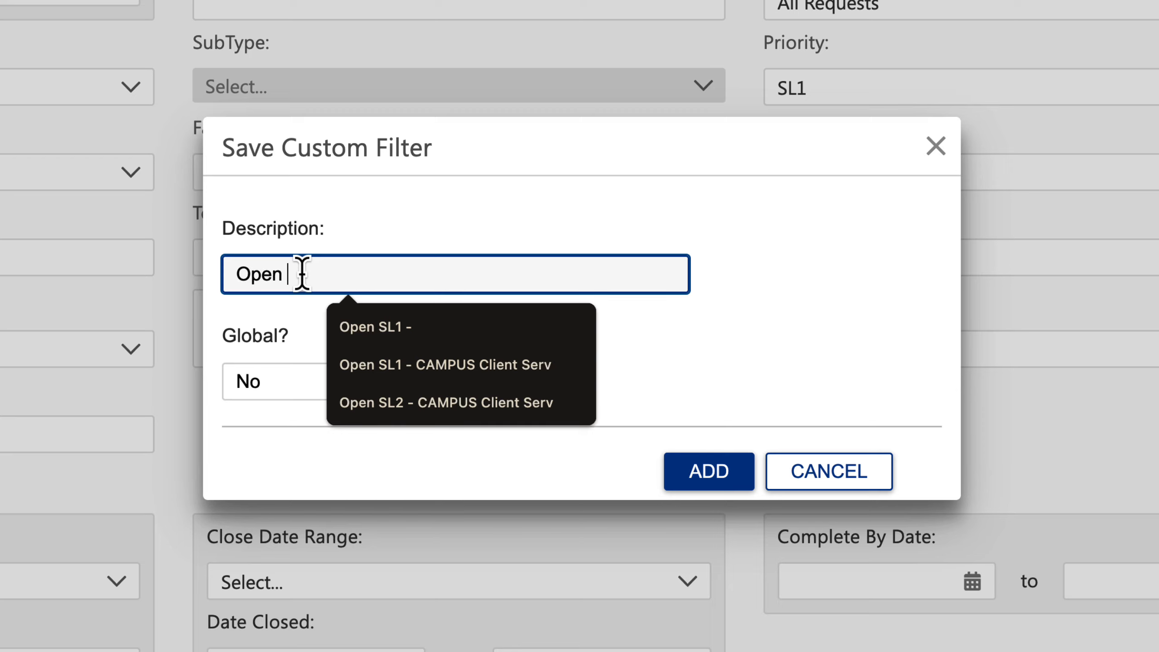
pyautogui.write('SL1')
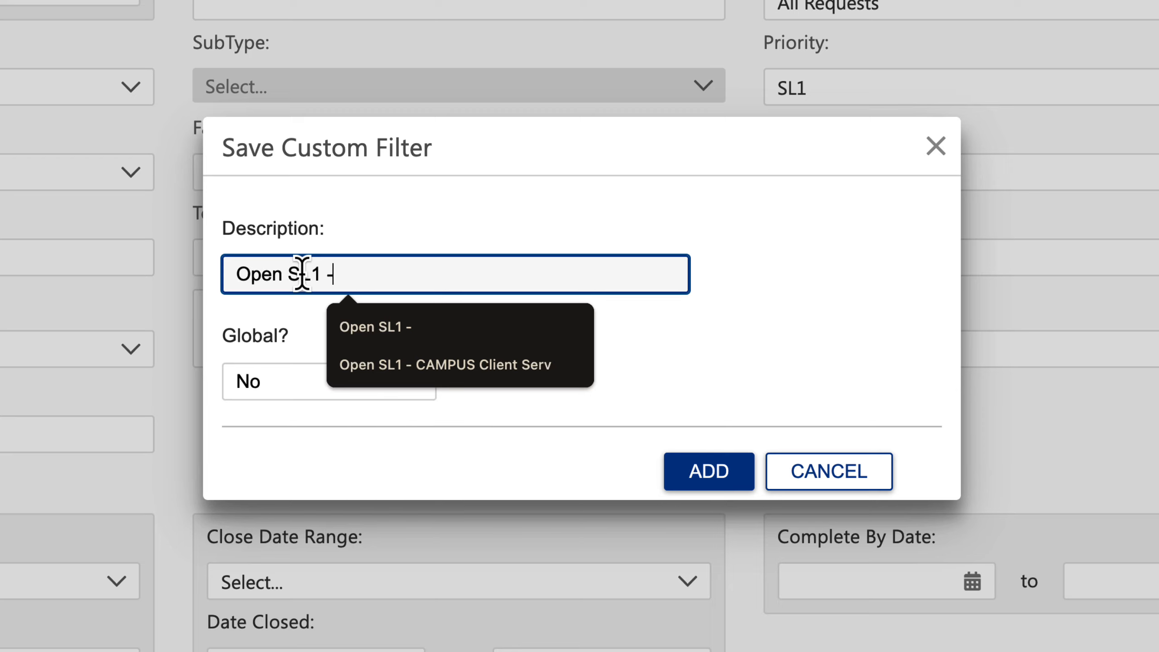
pyautogui.write(' - CAMPUS')
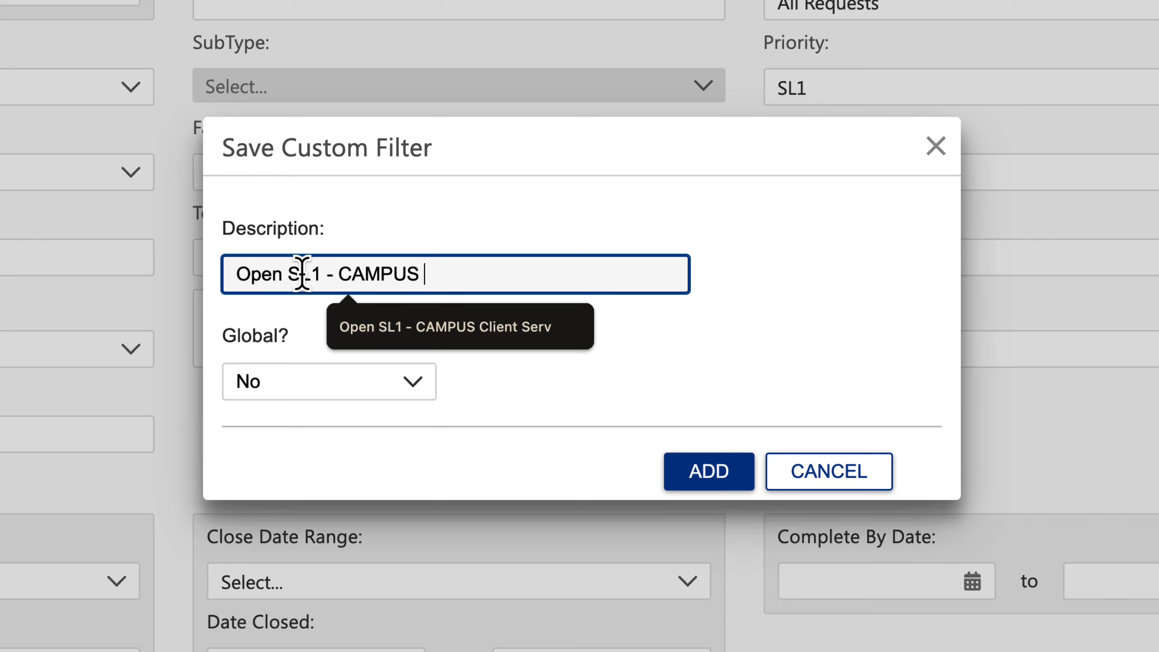
pyautogui.write(' E')
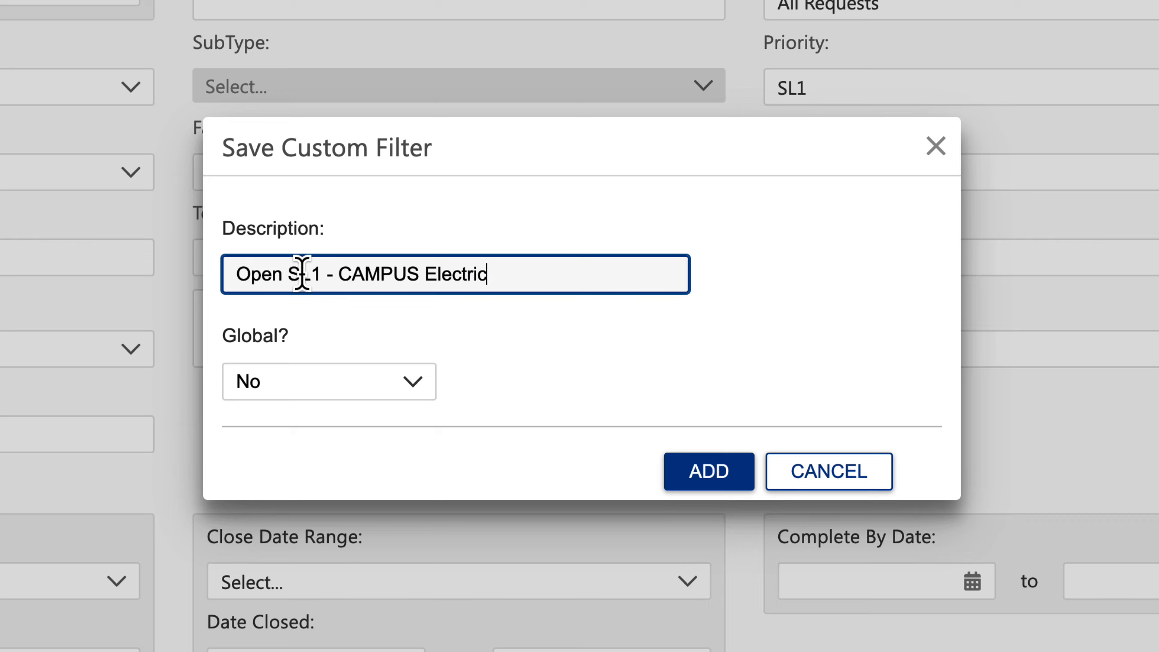
pyautogui.write('lectric')
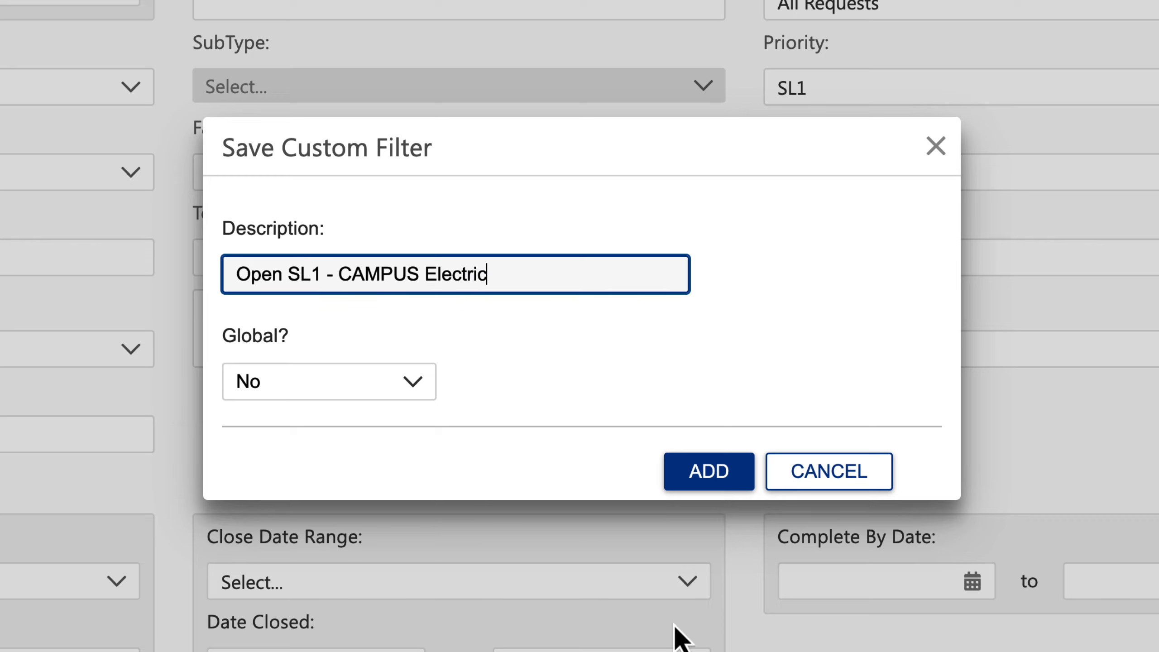
pyautogui.click(722, 475)
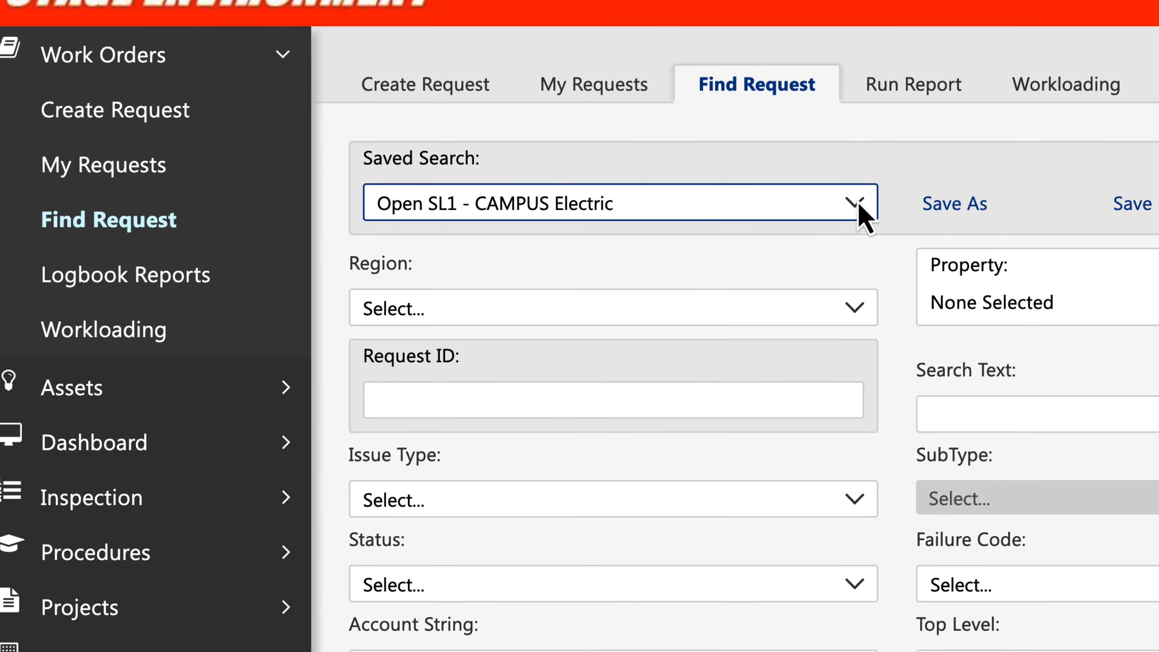
# Load the saved search "Open SL1 - CAMPUS Electric" and rename it "Open SL1 - CAMPUS Electric 2".
pyautogui.click(874, 182)
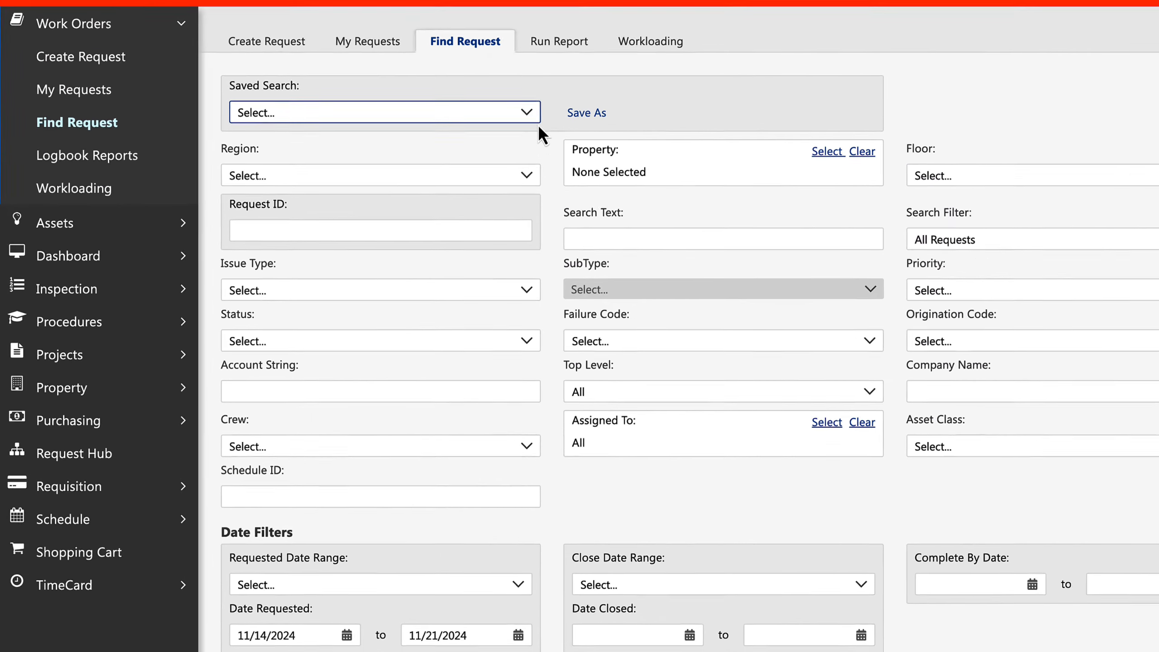
pyautogui.click(533, 114)
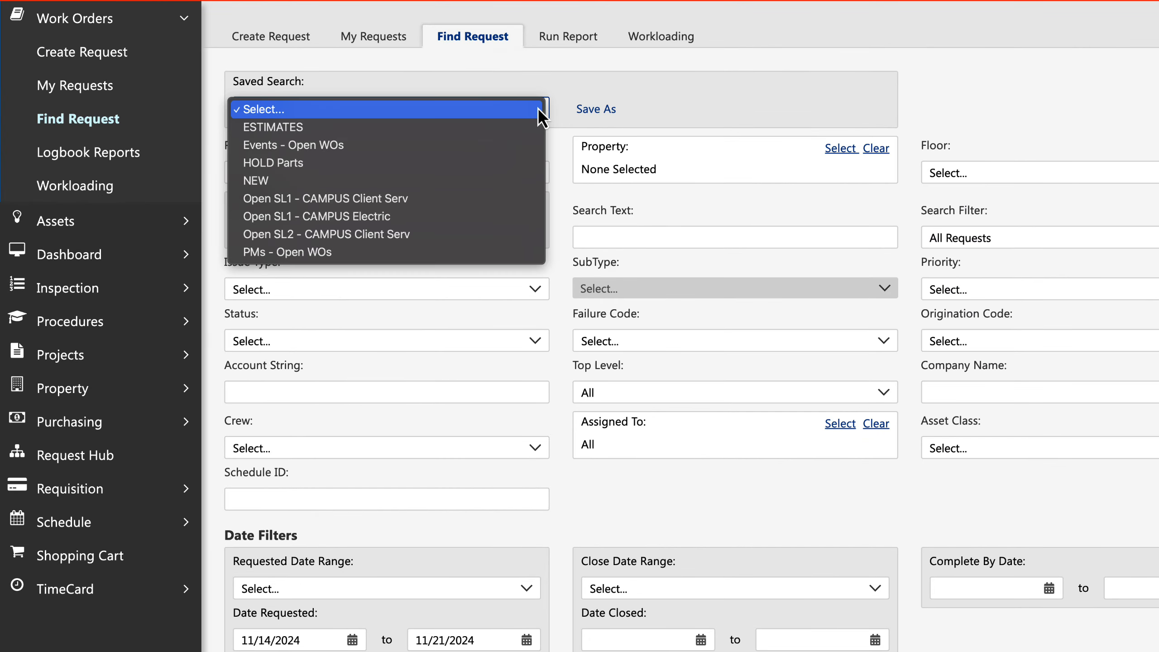
pyautogui.click(355, 223)
pyautogui.click(820, 109)
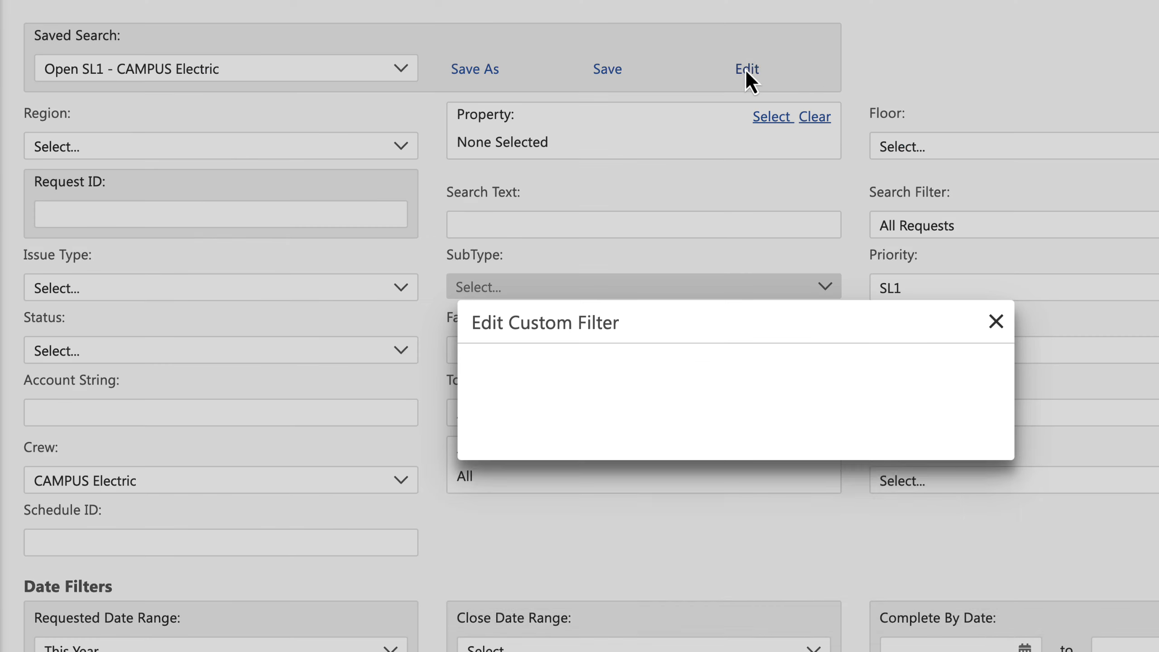
pyautogui.click(672, 415)
pyautogui.write('2')
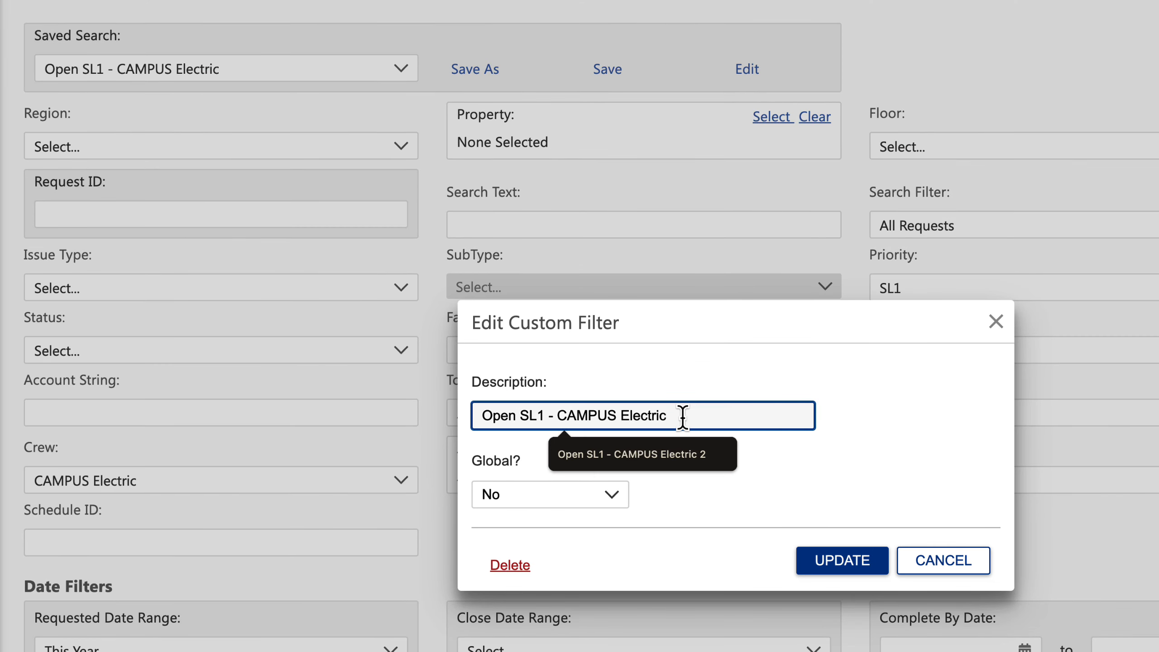
pyautogui.click(831, 561)
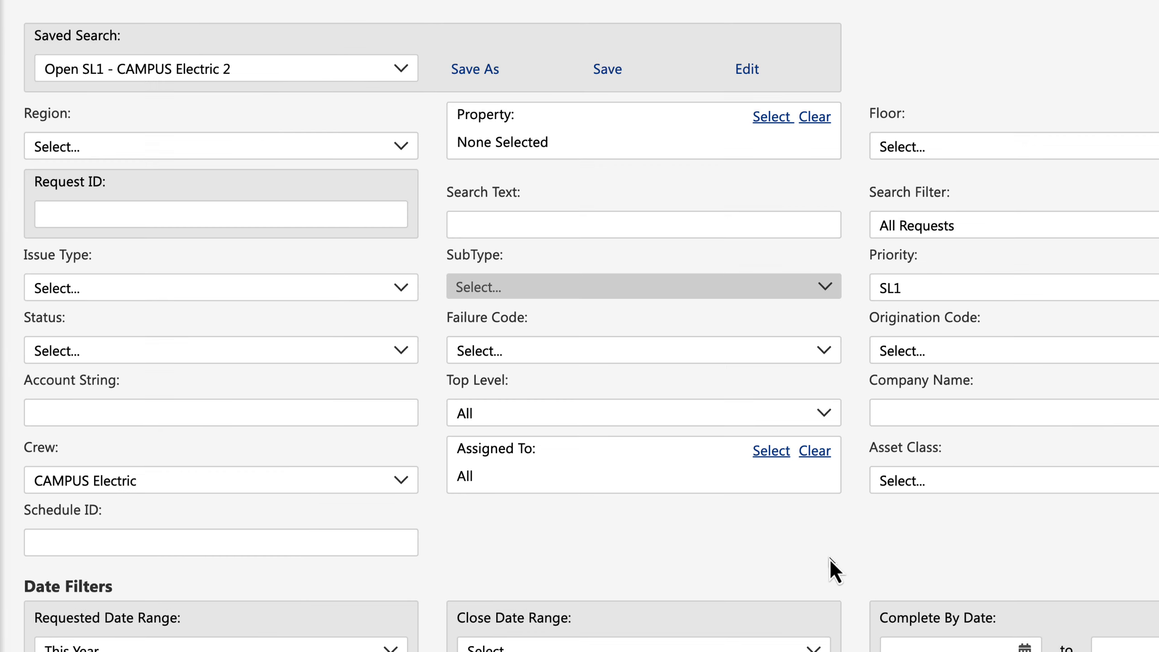
# Load the saved search "SUPER DUPER COMPLEX SEARCH #1" and set its Status filter to In Progress.
pyautogui.click(401, 69)
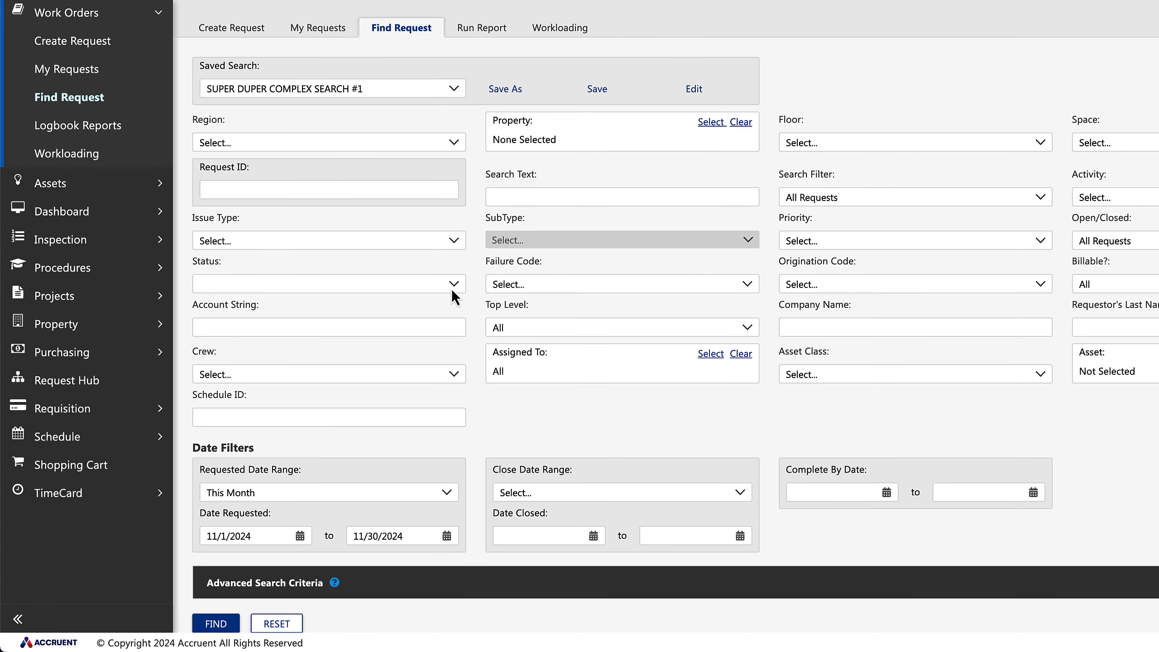
pyautogui.click(451, 288)
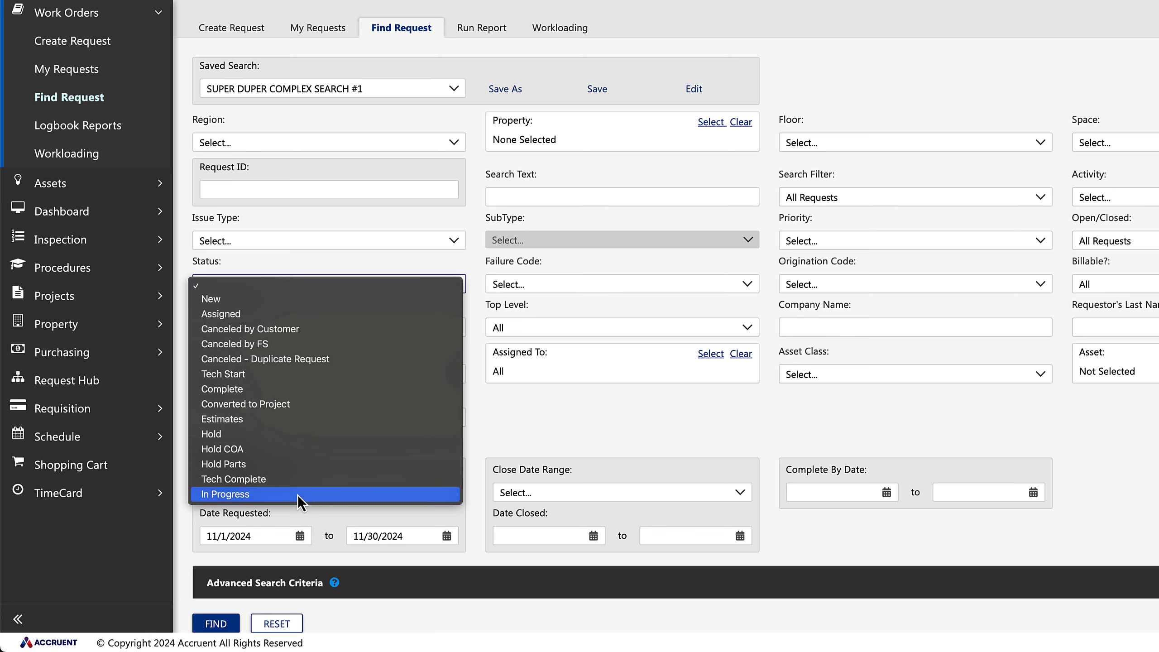
pyautogui.click(222, 498)
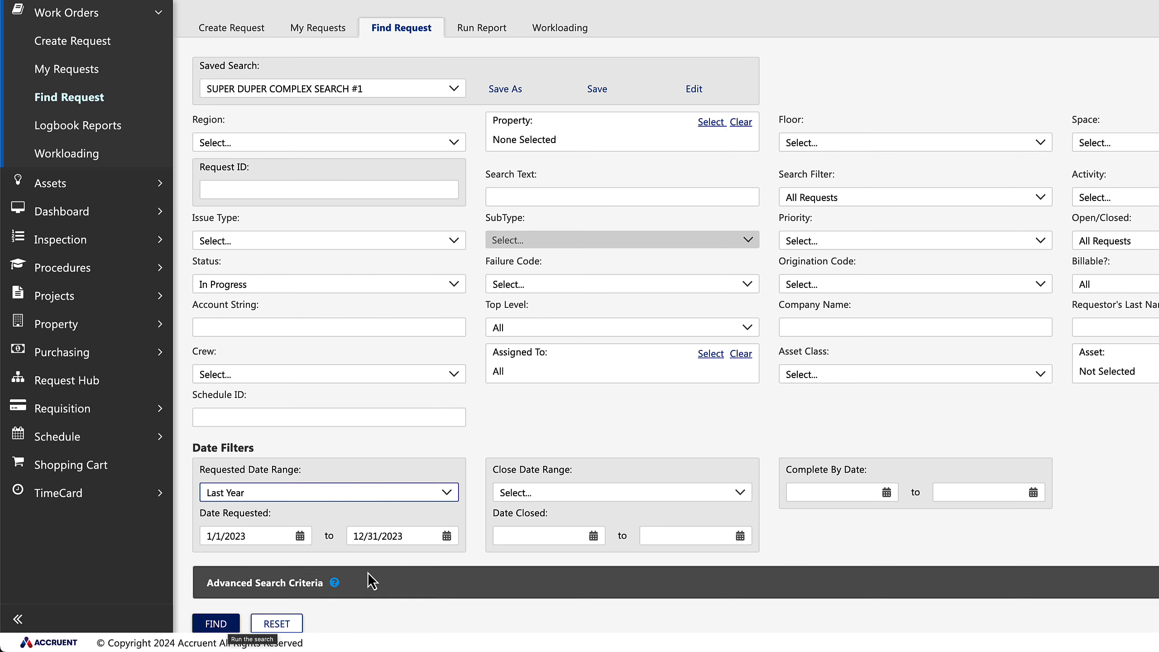
# Set the Requested Date Range to Last Year and change the end of the Date Requested range to 12/31/2024.
pyautogui.click(413, 536)
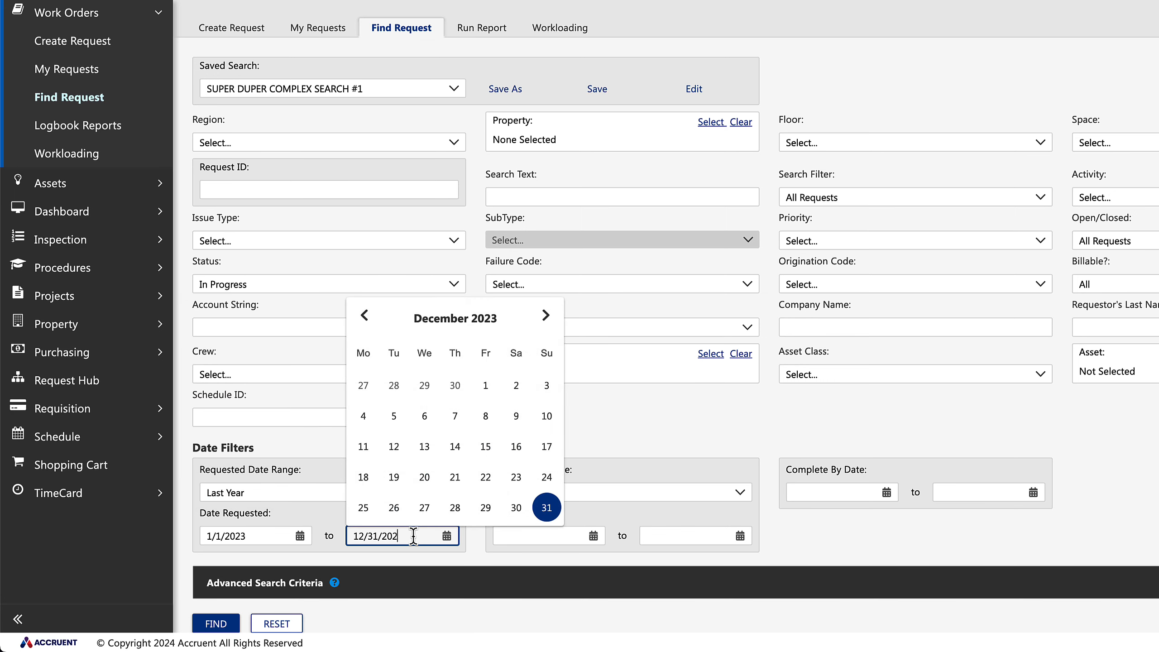
pyautogui.write('4')
pyautogui.click(386, 628)
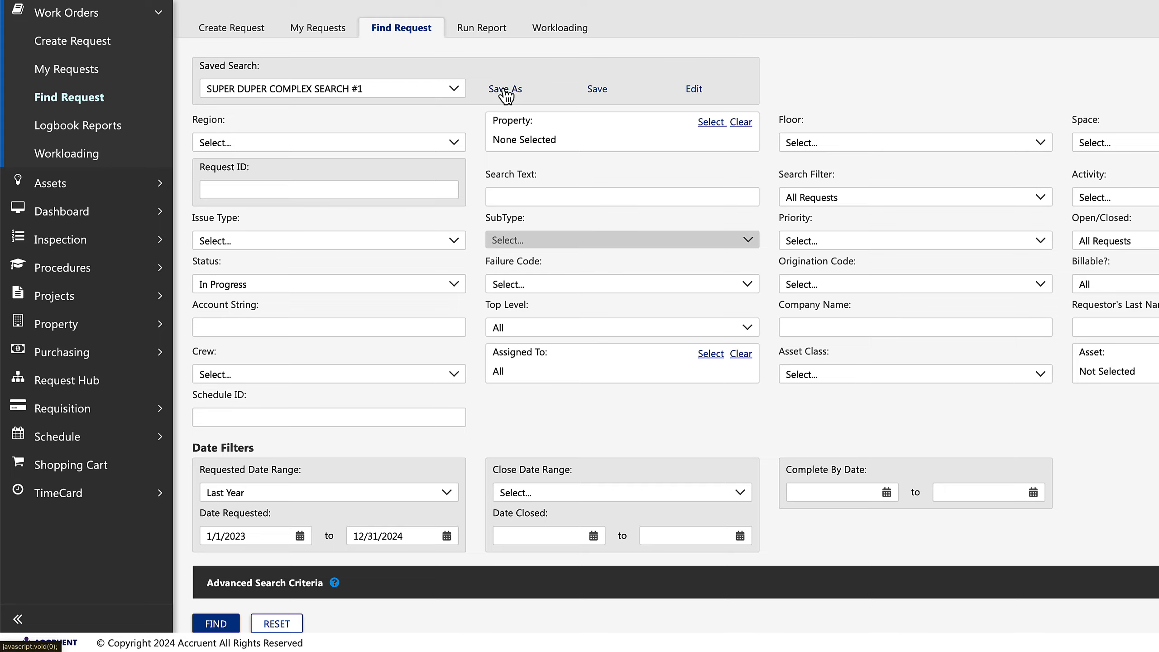
# Save the modified criteria as a new non-global custom filter described as "Super Super Super Search".
pyautogui.click(505, 90)
pyautogui.click(535, 328)
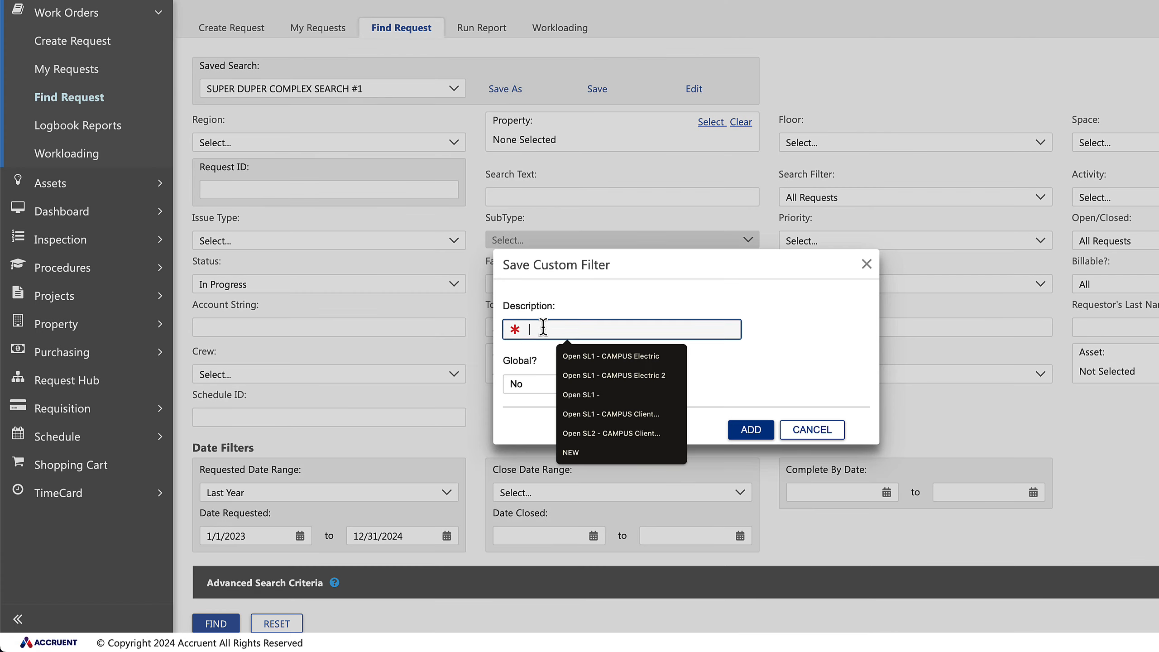
pyautogui.write('Super Super Super Search')
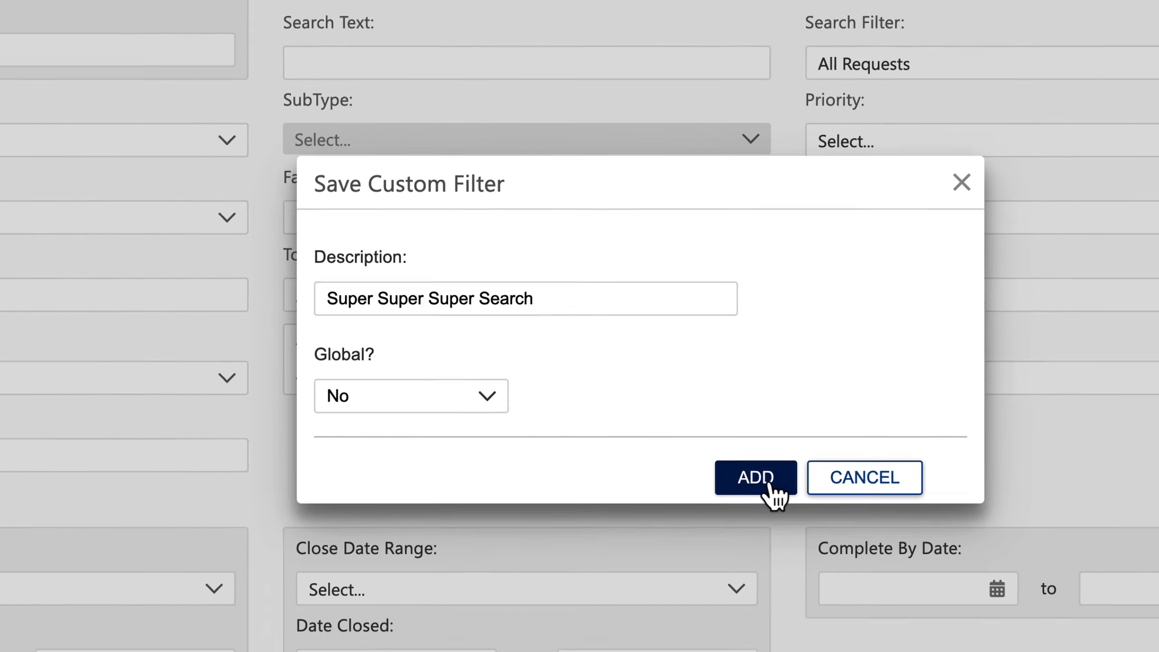
pyautogui.click(753, 525)
pyautogui.click(501, 118)
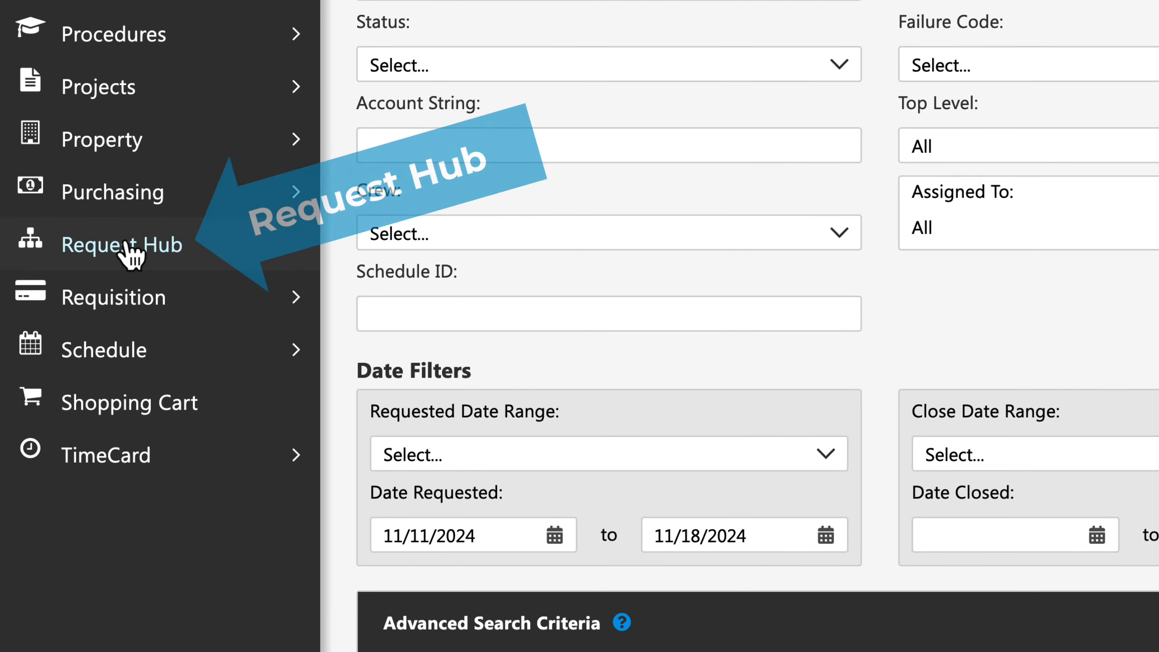
# Open the Request Hub and filter all requests by the service type CAMPUS PM BLD MECHAN.
pyautogui.click(130, 256)
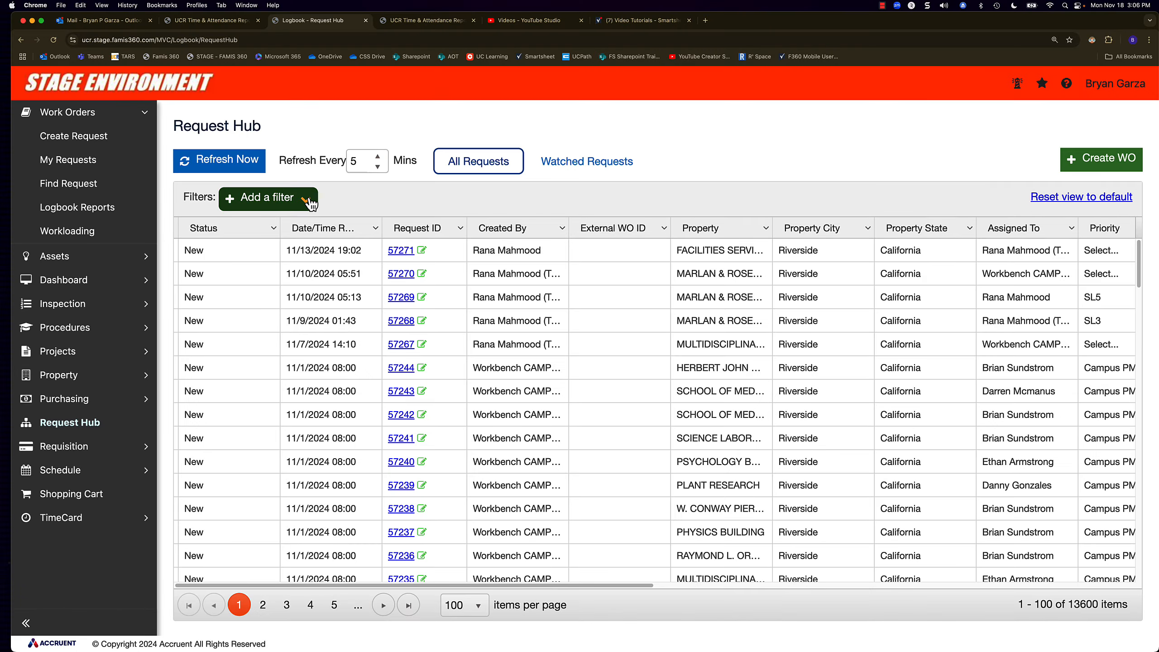
pyautogui.click(304, 199)
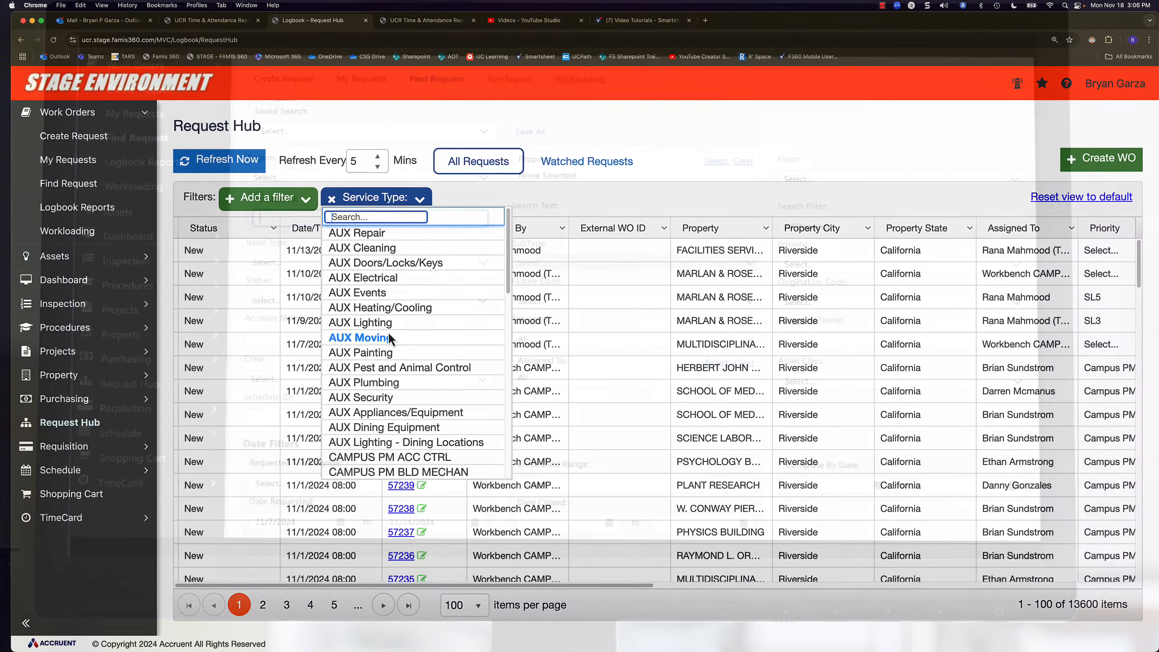
pyautogui.scroll(-5, 389, 338)
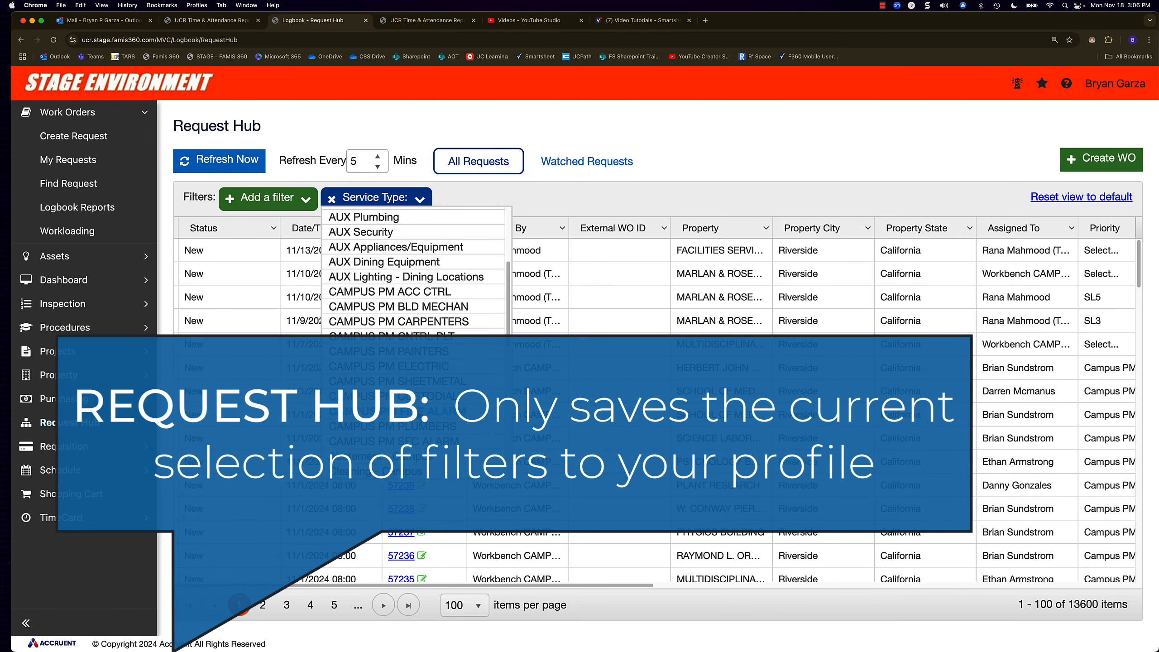
pyautogui.scroll(-2, 411, 395)
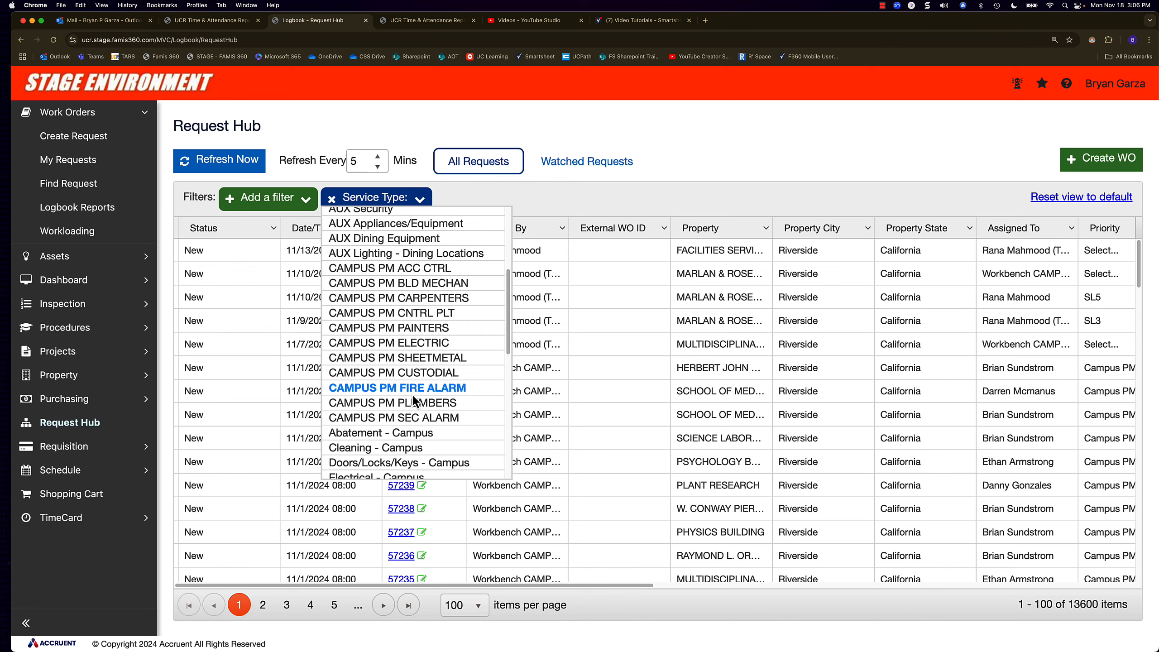
pyautogui.click(416, 283)
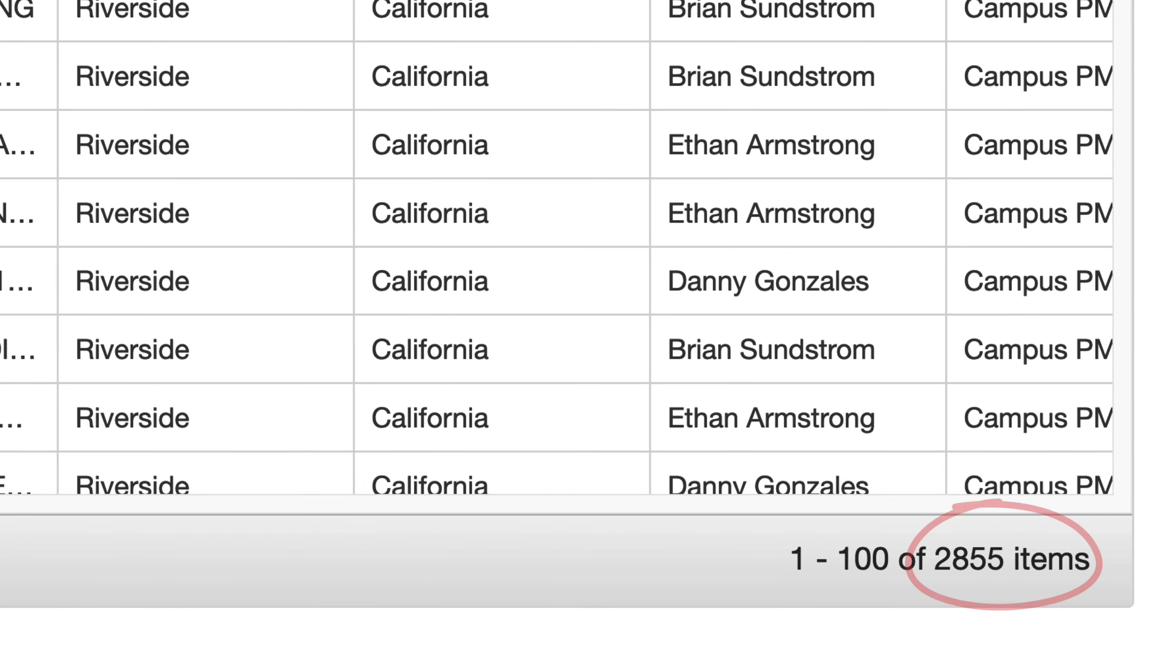
# Return to the Find Request page and set the Issue Type filter to CAMPUS PM BLD MECHAN.
pyautogui.click(303, 185)
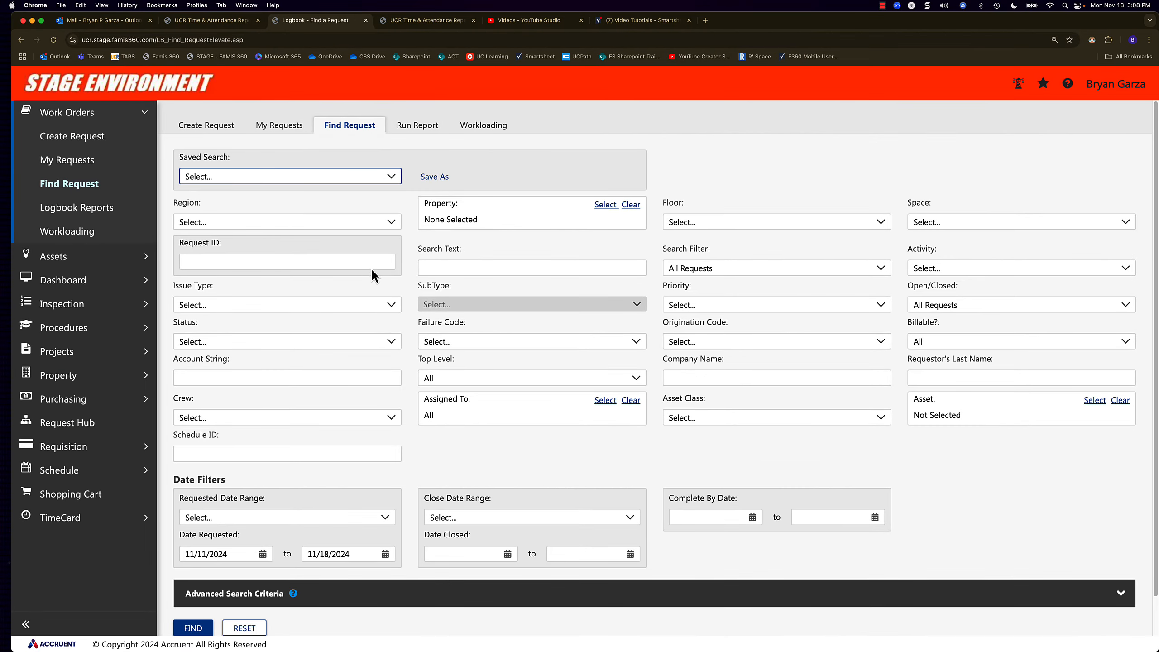
pyautogui.click(386, 306)
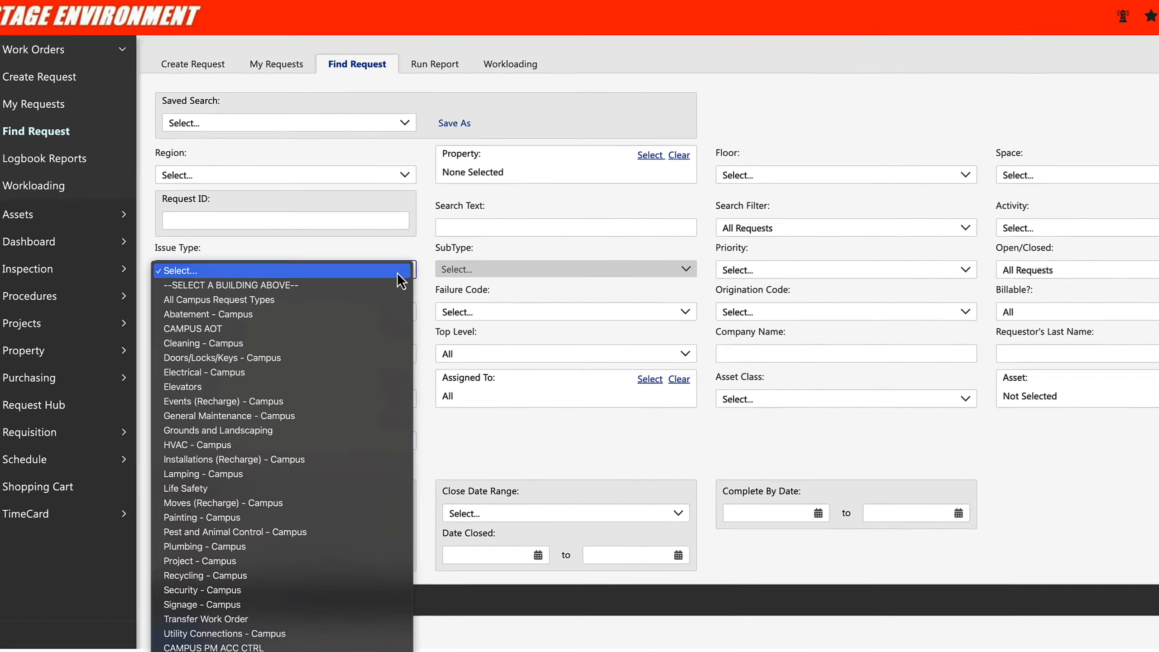
pyautogui.scroll(-5, 447, 566)
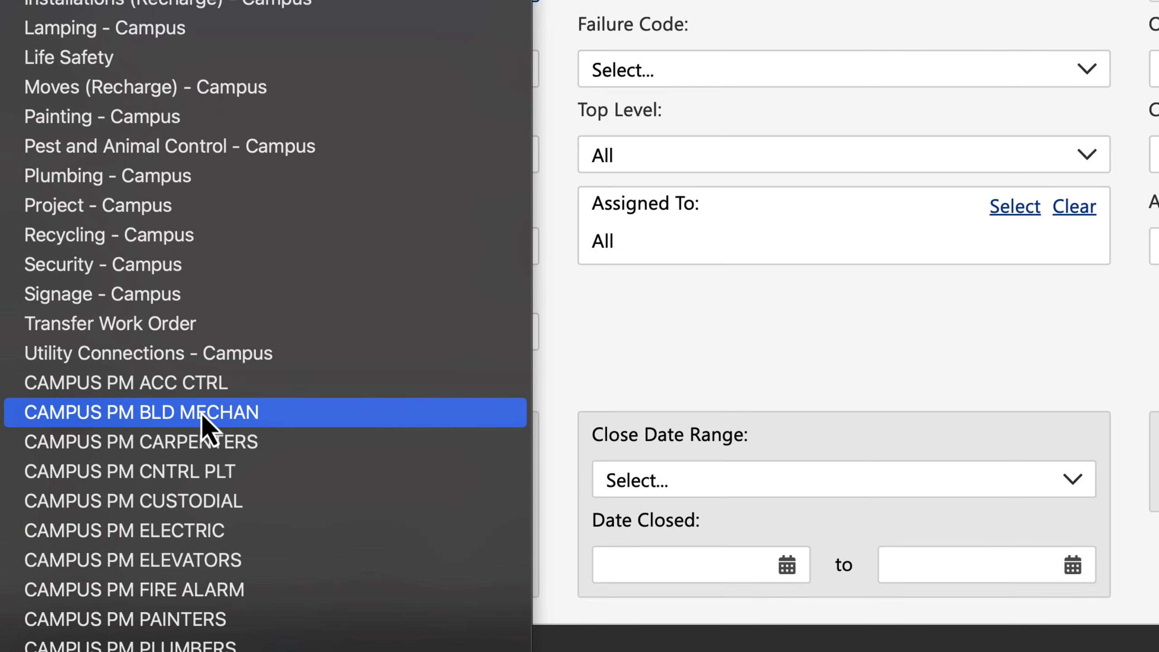
pyautogui.click(200, 419)
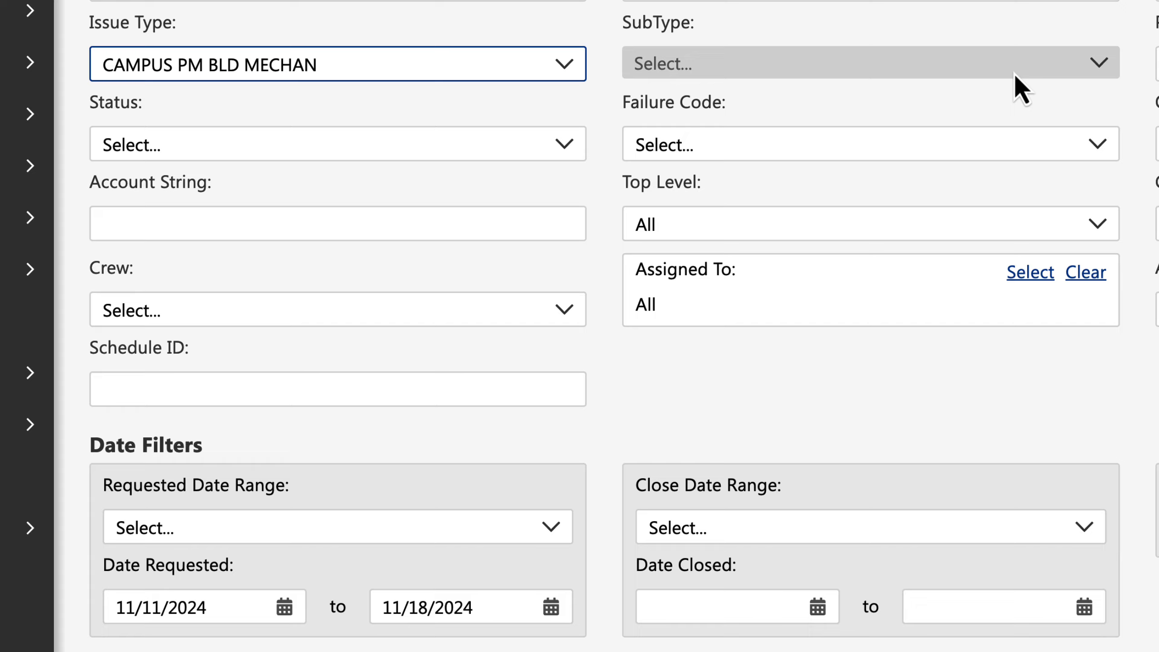
# Set the SubType filter to PM WATER PRESSURE CHECK.
pyautogui.scroll(-1, 903, 137)
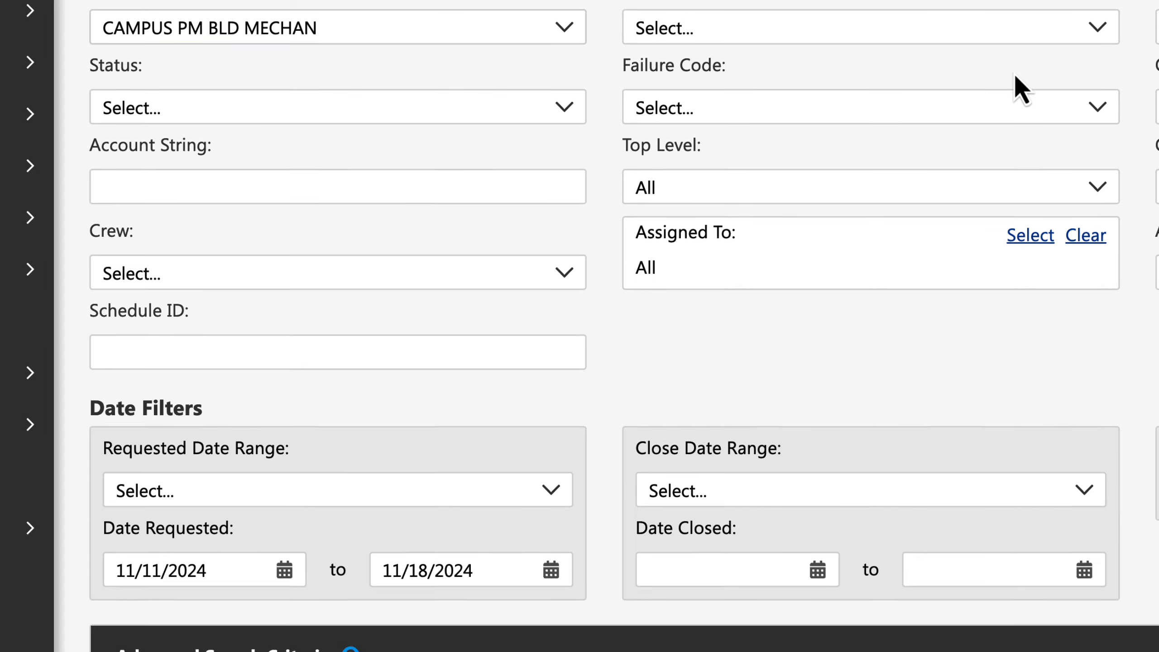
pyautogui.scroll(1, 903, 138)
pyautogui.click(903, 137)
pyautogui.scroll(-6, 888, 200)
pyautogui.scroll(-5, 968, 320)
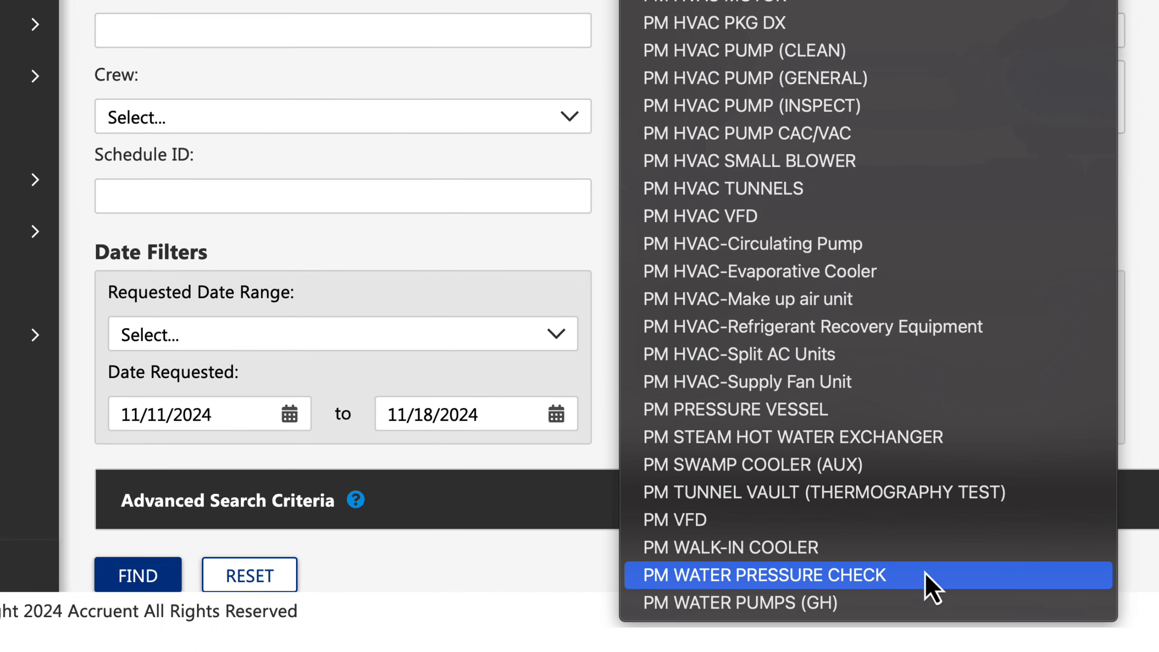
pyautogui.click(827, 576)
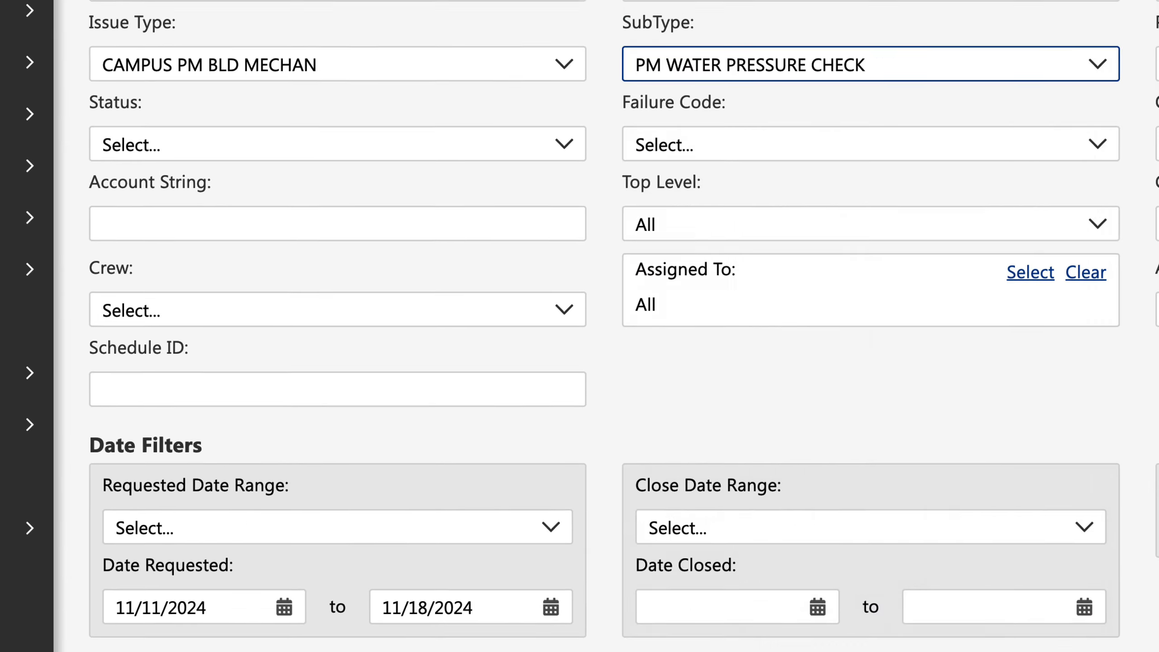
# Set the Priority filter to Campus PM 90 days and the Open/Closed filter to Open Requests Only.
pyautogui.click(711, 305)
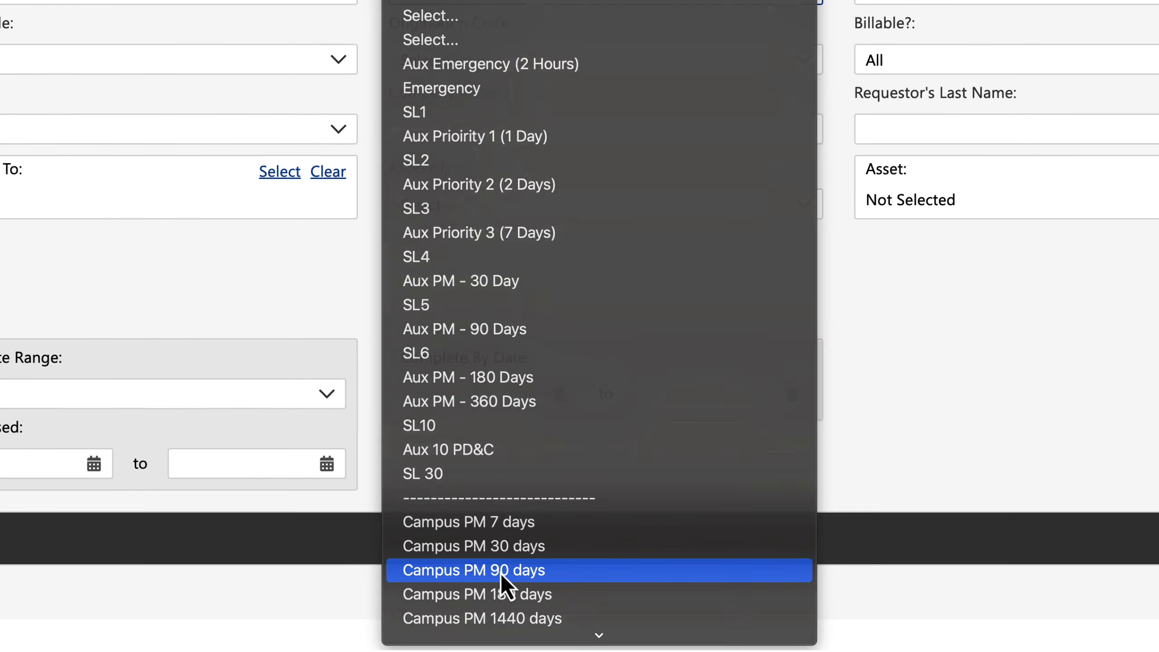
pyautogui.click(500, 573)
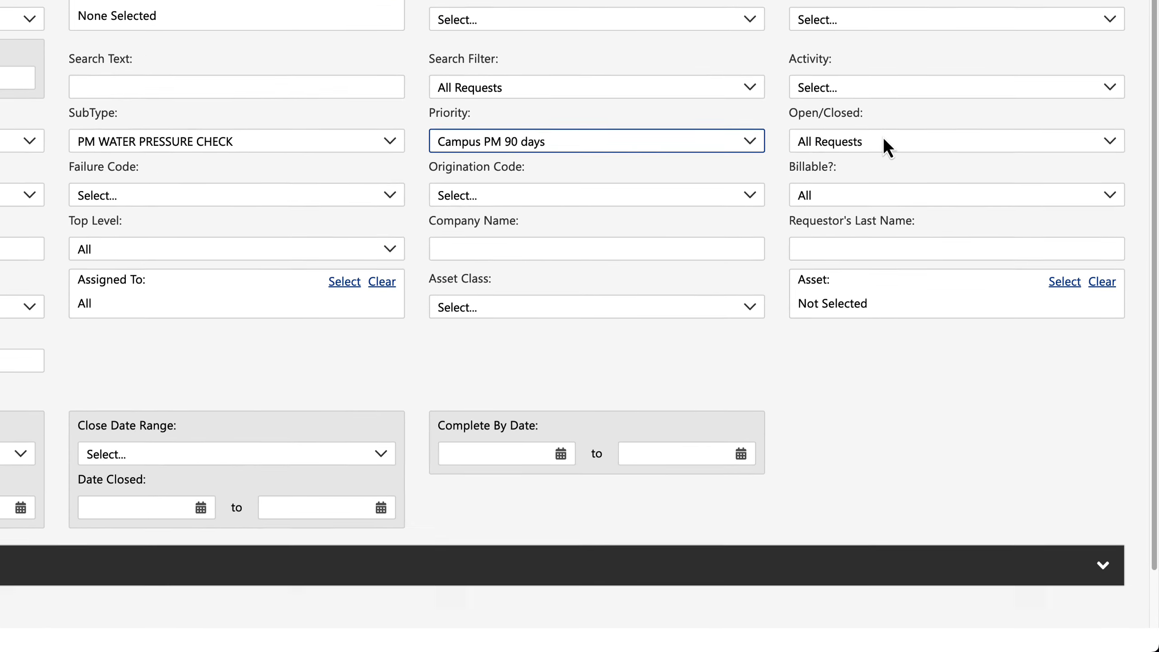
pyautogui.click(972, 305)
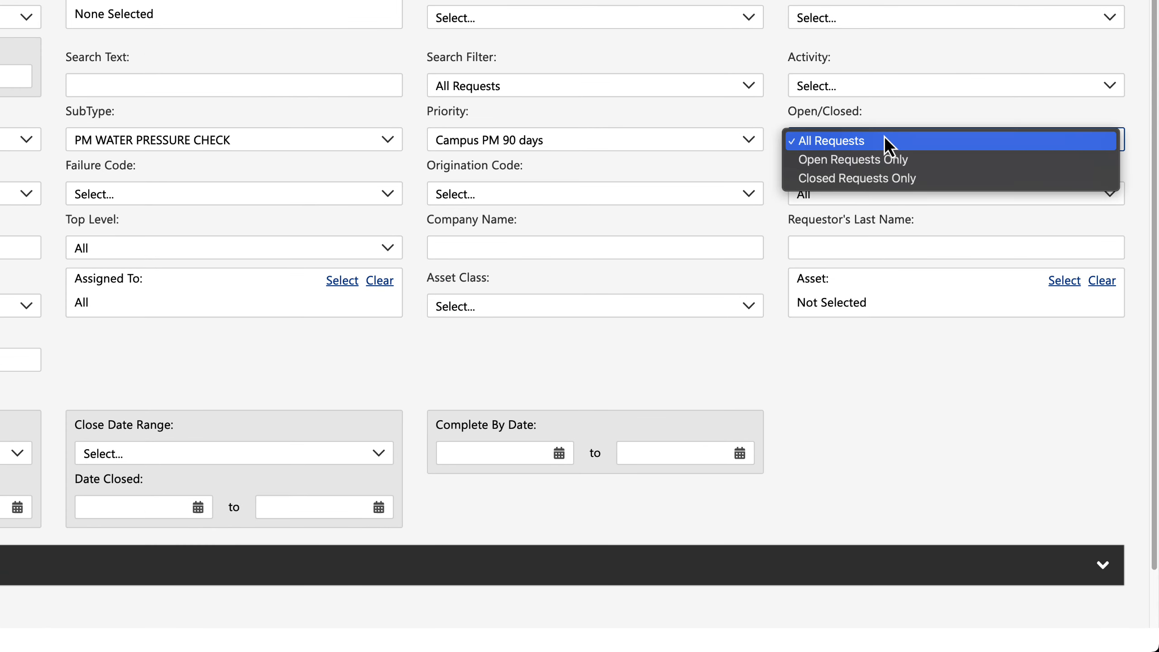
pyautogui.click(861, 161)
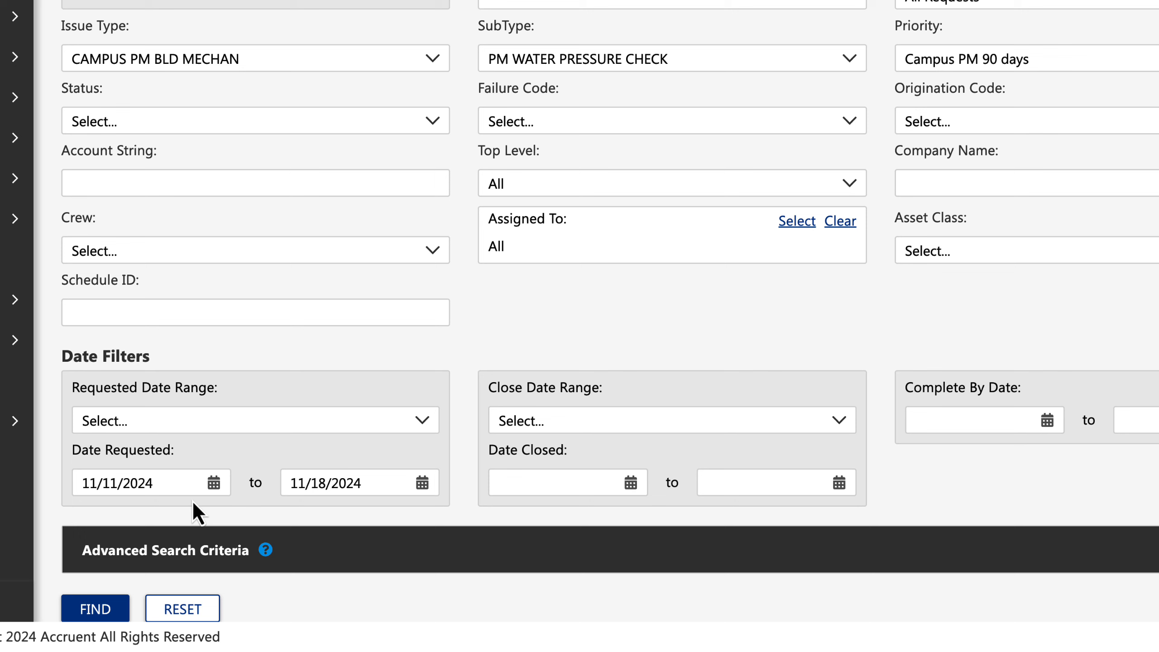
# Clear the Date Requested start date, set its end date to 11/30/2024, and run the search.
pyautogui.click(164, 486)
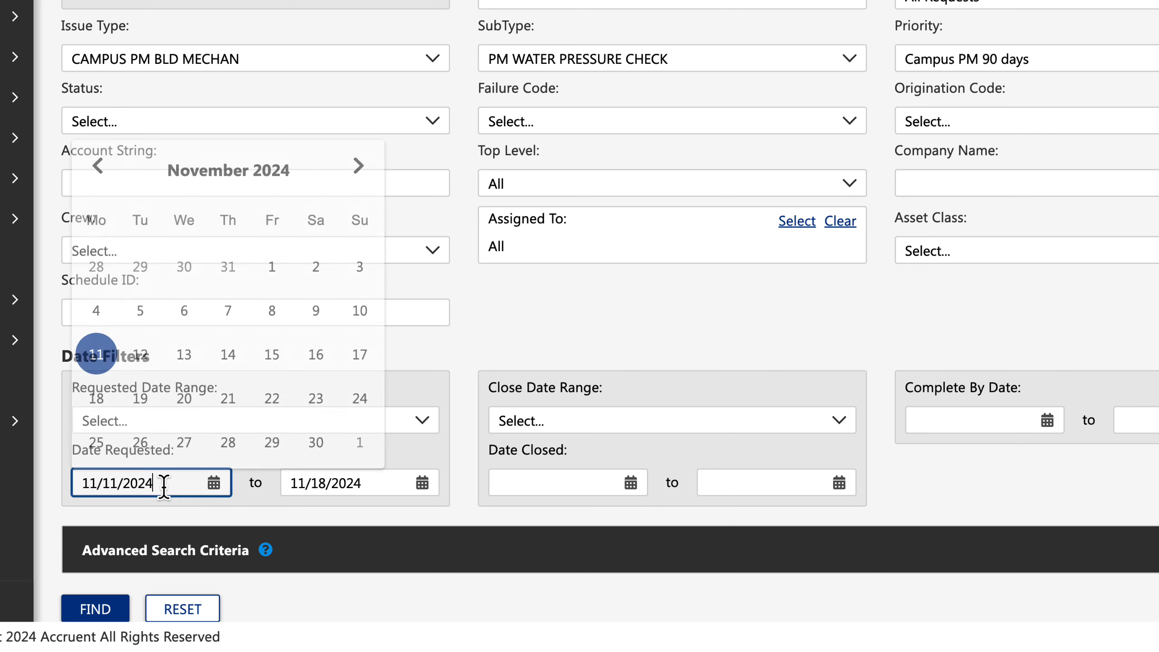
pyautogui.hotkey('ctrl', 'a')
pyautogui.press('BackSpace')
pyautogui.press('Tab')
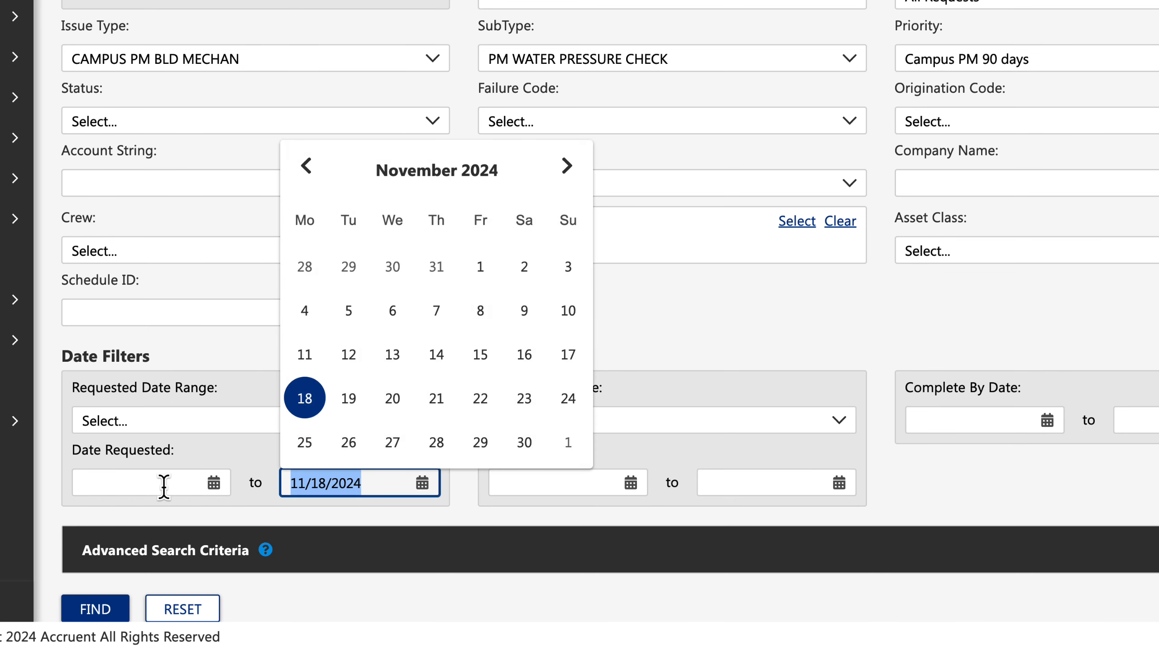
pyautogui.write('11/3')
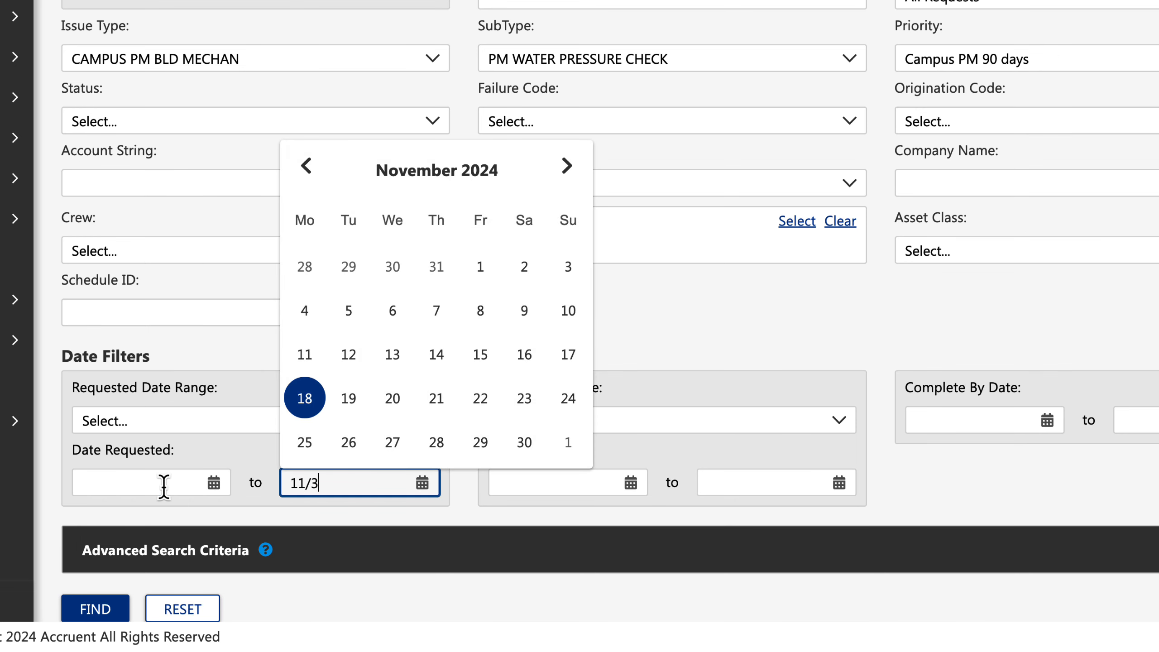
pyautogui.write('0/2024')
pyautogui.press('Tab')
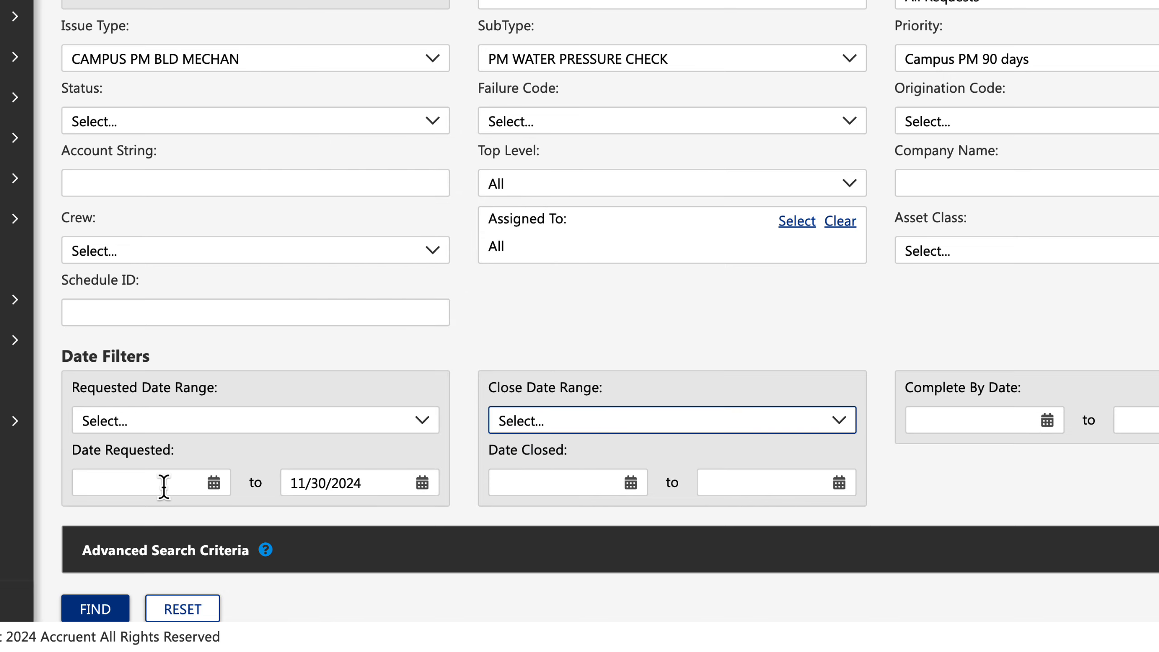
pyautogui.click(110, 610)
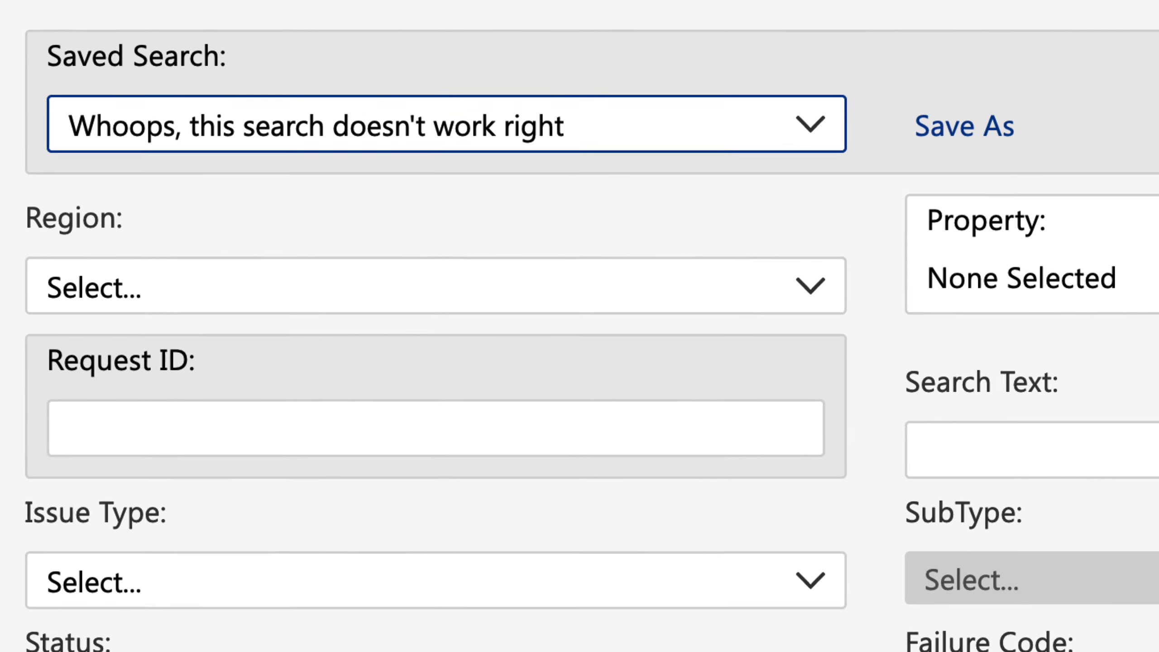
# Delete the saved search "Whoops, this search doesn't work right" and confirm the deletion.
pyautogui.click(1158, 130)
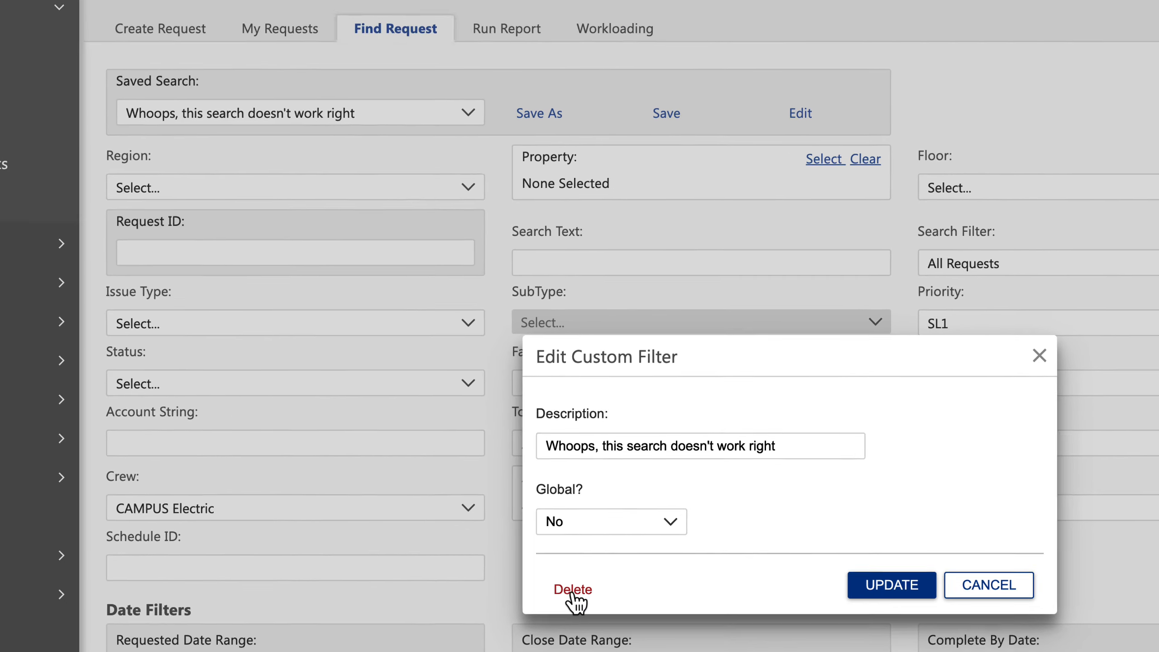
pyautogui.click(519, 576)
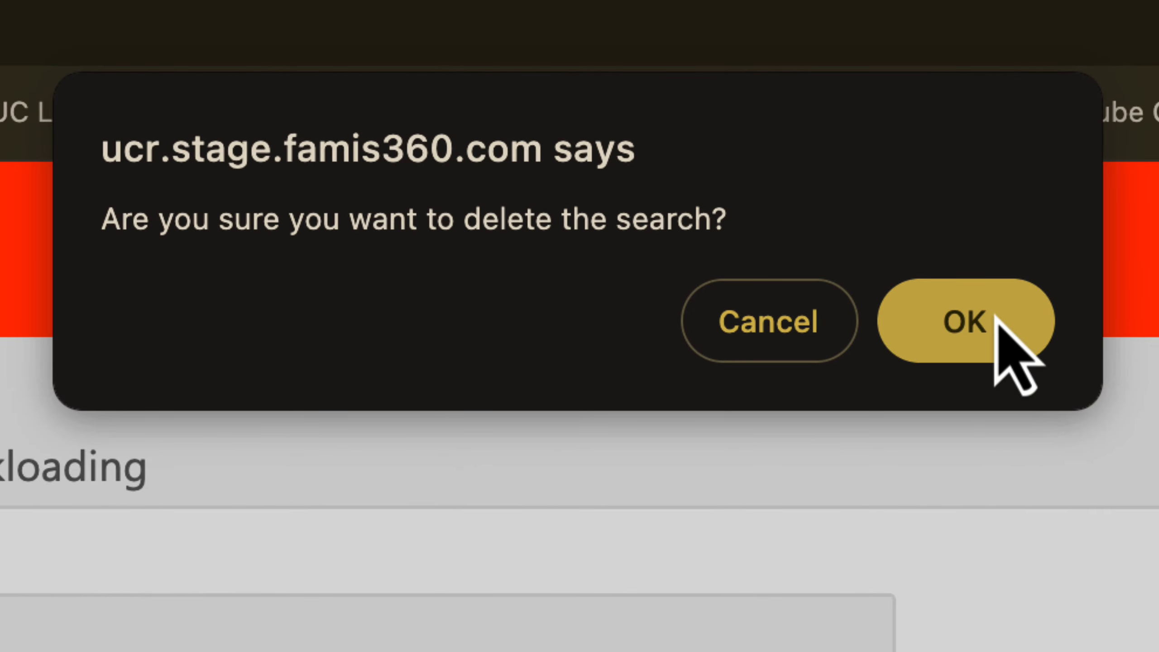
pyautogui.click(977, 219)
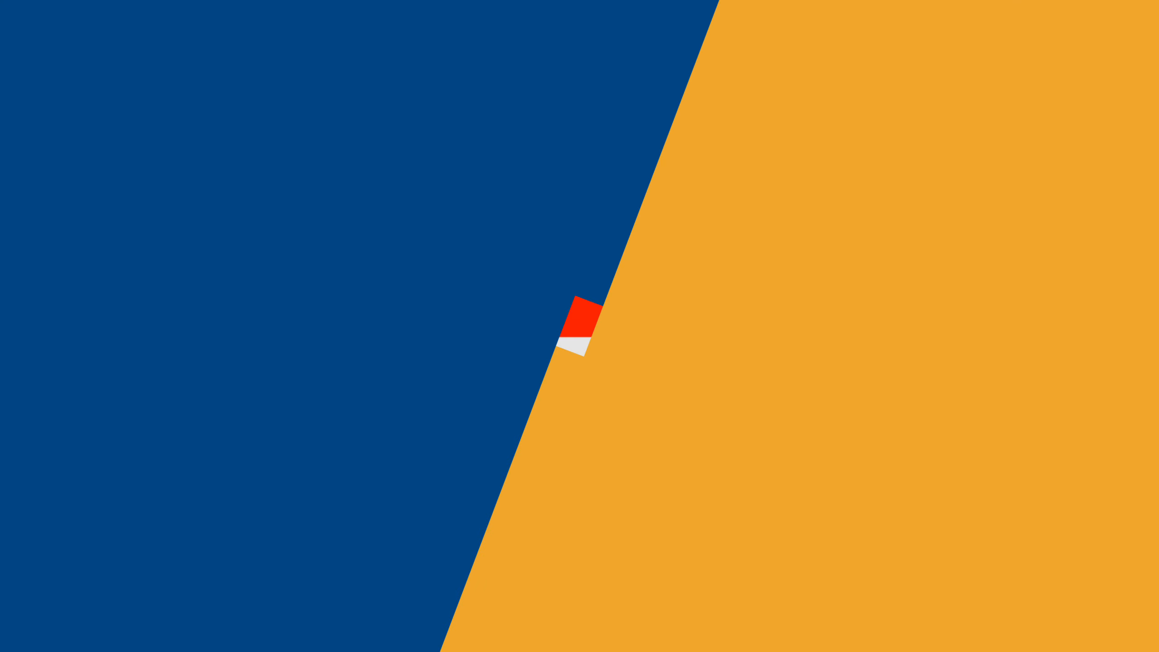